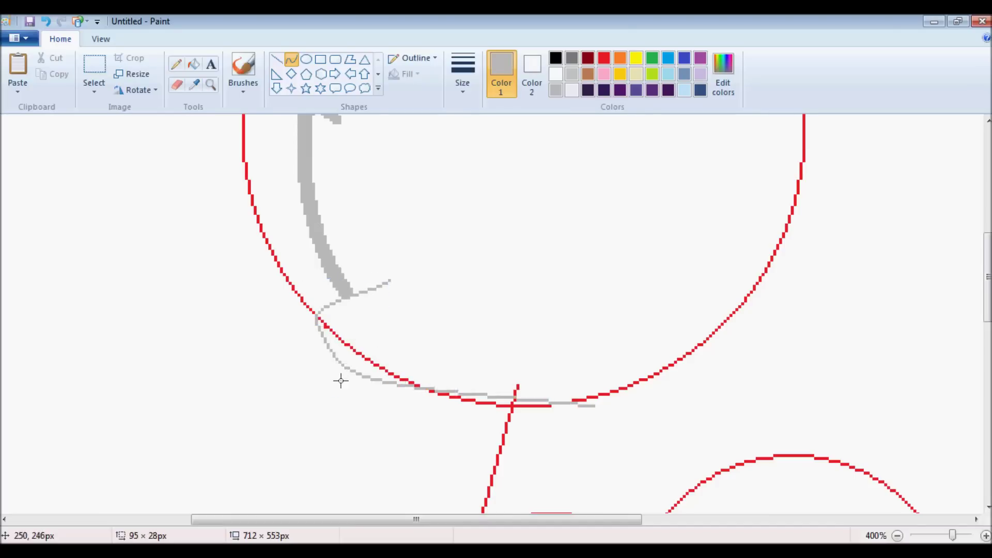
- Draw the muzzle's double outline and the nostril in thin light grey curves, and fill the muzzle's gap light grey
left_click_drag(365, 363, 389, 281)
left_click_drag(323, 317, 518, 392)
left_click_drag(439, 397, 401, 417)
left_click_drag(391, 321, 368, 323)
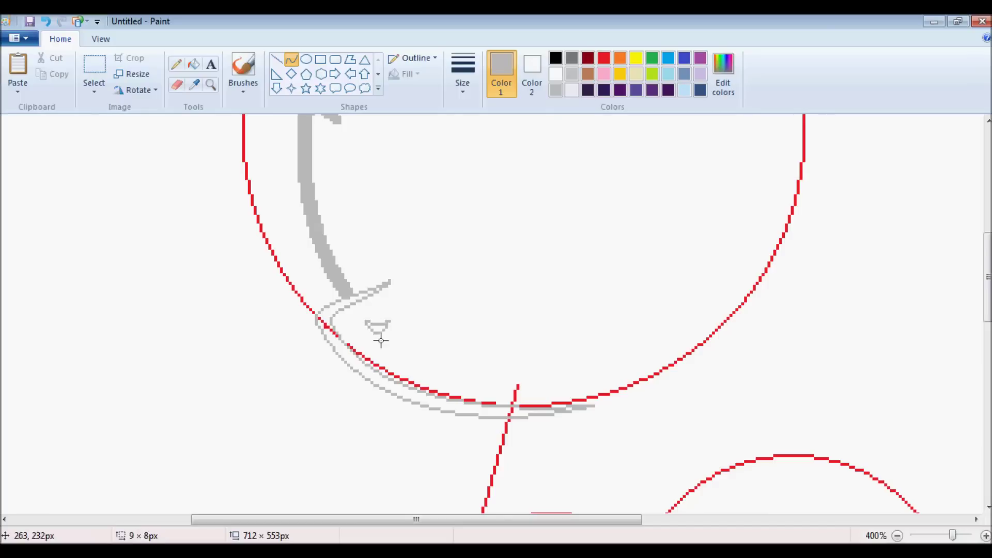
left_click(194, 63)
left_click(372, 368)
left_click(374, 297)
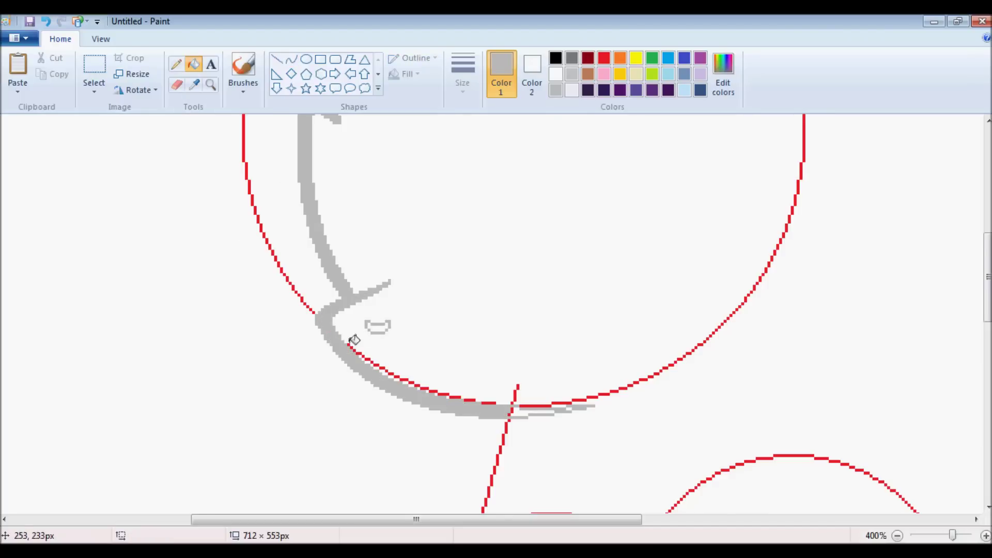
- Draw small tapered corner shapes at the horn's base and fill them light grey
scroll(571, 404, "up", 5)
left_click(291, 59)
mouse_move(385, 281)
left_mouse_down()
mouse_move(376, 324)
mouse_move(387, 312)
left_mouse_up()
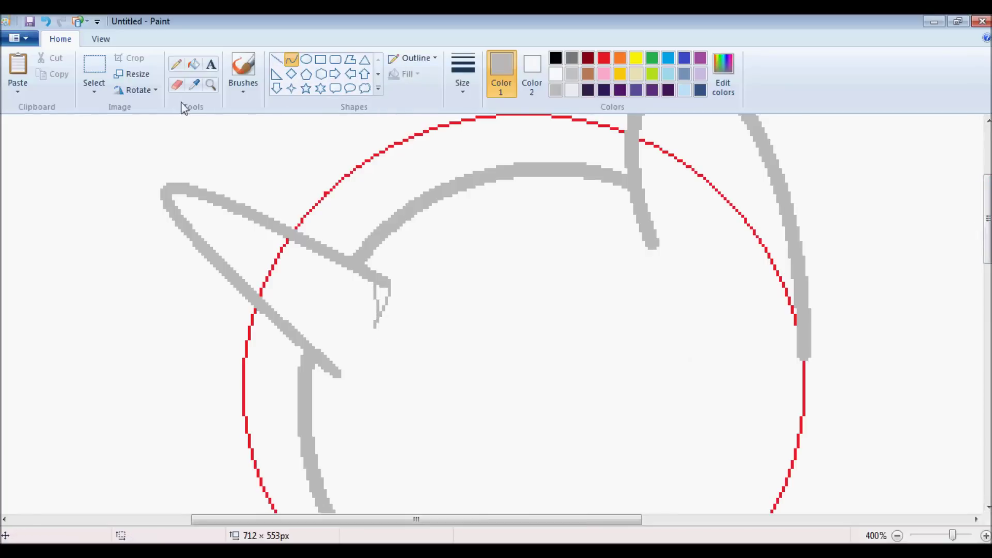
left_click(193, 63)
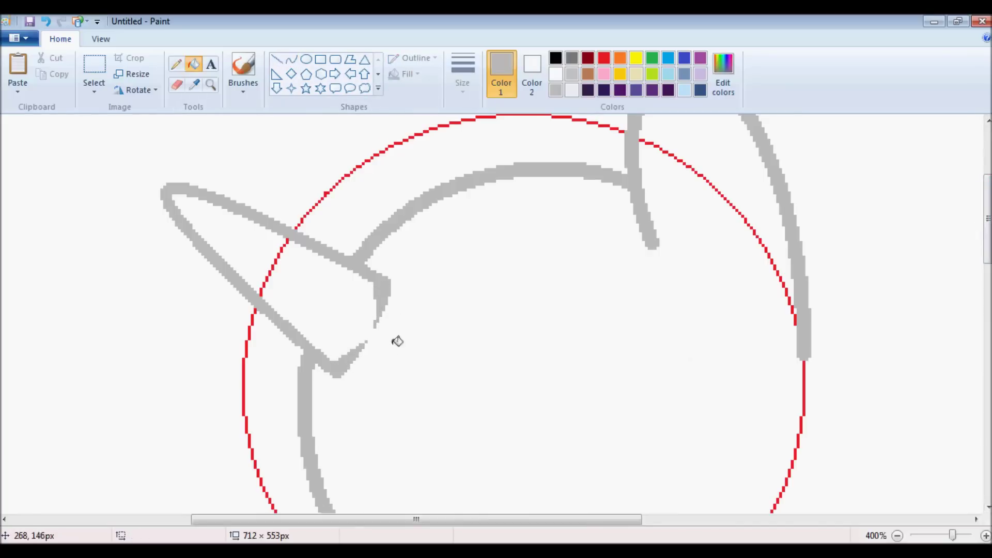
- Draw curved ridge lines across the horn in light grey
left_click(291, 60)
left_click_drag(310, 345, 332, 272)
left_click_drag(323, 310, 354, 332)
left_click_drag(337, 261, 331, 289)
left_click_drag(291, 236, 265, 305)
left_click_drag(278, 271, 235, 238)
left_click_drag(284, 290, 297, 310)
- Draw the ear's inner fold as a light grey curve
left_click_drag(575, 519, 681, 522)
scroll(474, 201, "up", 3)
left_click_drag(470, 203, 511, 321)
mouse_move(496, 258)
left_mouse_down()
mouse_move(537, 264)
mouse_move(478, 204)
left_mouse_up()
- Draw the tapered smile on the muzzle and fill it light grey
scroll(327, 283, "down", 5)
scroll(327, 282, "left", 3)
mouse_move(326, 282)
left_mouse_down()
mouse_move(381, 284)
mouse_move(395, 243)
left_mouse_up()
left_click(194, 63)
left_click(345, 287)
- Draw the mane's top edge as a thicker dark purple curve from the ear's tip to the parting
scroll(345, 287, "down", 1)
scroll(518, 394, "down", 2)
scroll(263, 135, "up", 1)
left_click(291, 59)
left_click(668, 90)
left_click(463, 72)
left_click(467, 157)
left_click_drag(519, 187, 343, 172)
mouse_move(429, 173)
left_mouse_down()
mouse_move(417, 146)
mouse_move(434, 141)
left_mouse_up()
- Outline the parting and the forelock's outer edge with dark purple curves and fill the parting's wedge dark purple
left_click_drag(346, 179, 408, 253)
left_click_drag(364, 228, 251, 396)
left_click_drag(243, 320, 223, 275)
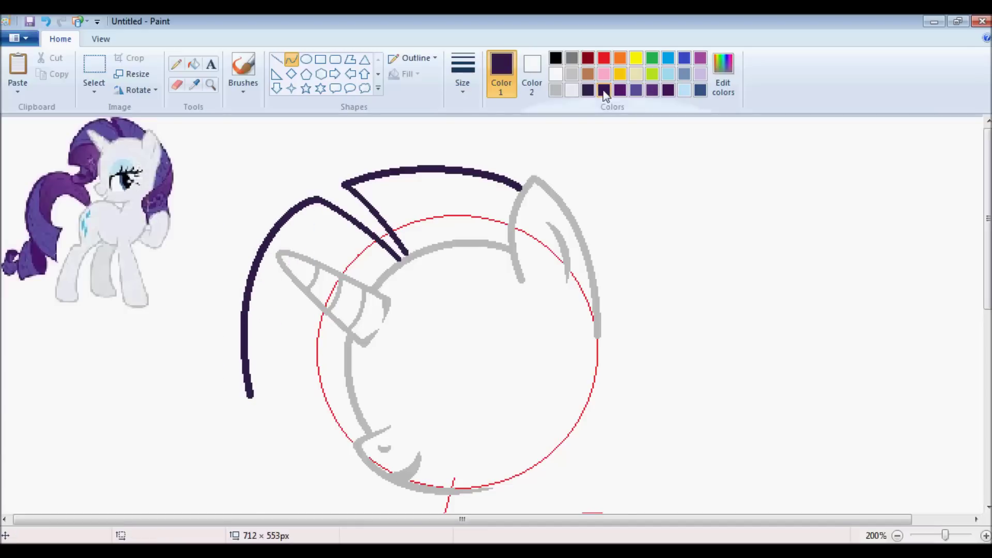
left_click(277, 59)
left_click(193, 64)
left_click(350, 212)
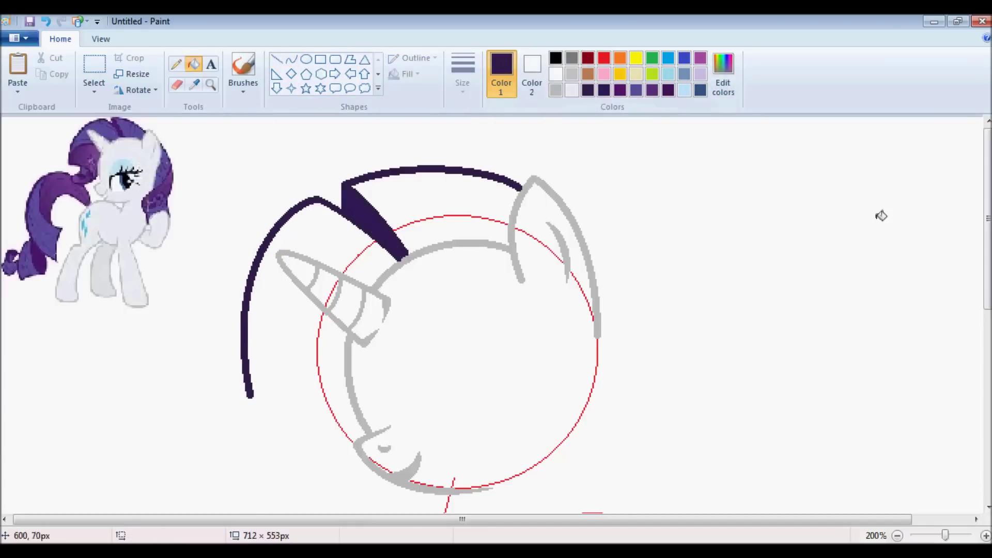
- Draw the forelock's lower edge and the spiral curl at its end with dark purple curves
scroll(881, 216, "down", 3)
left_click(290, 59)
mouse_move(248, 215)
left_mouse_down()
mouse_move(296, 330)
mouse_move(396, 329)
left_mouse_up()
scroll(982, 294, "up", 1)
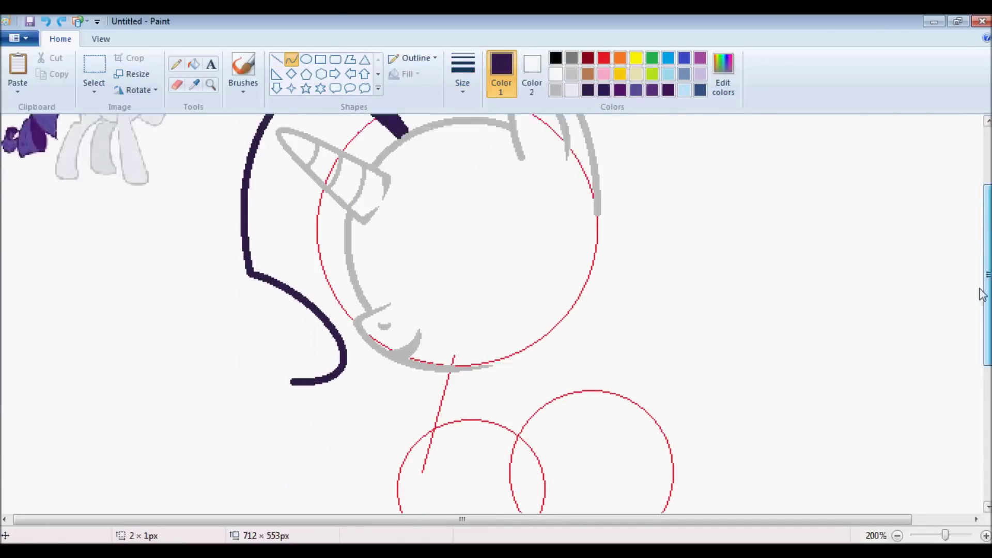
scroll(982, 294, "down", 1)
left_click_drag(292, 351, 237, 305)
scroll(969, 270, "up", 4)
mouse_move(315, 421)
left_mouse_down()
mouse_move(293, 440)
mouse_move(266, 425)
left_mouse_up()
mouse_move(307, 382)
left_mouse_down()
mouse_move(290, 431)
mouse_move(337, 459)
left_mouse_up()
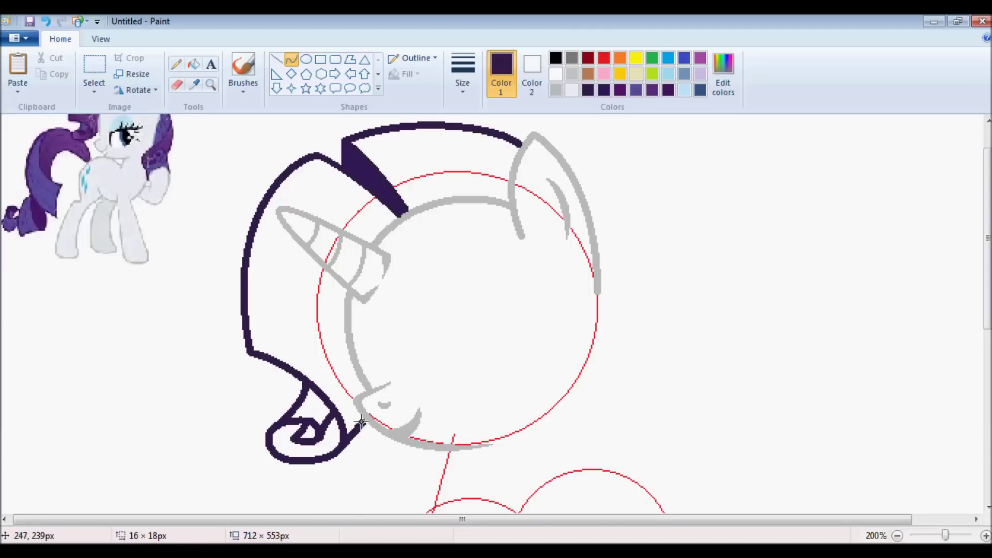
- Draw the forelock's fold as a dark purple curve from its lower corner up to the horn
scroll(349, 347, "up", 2)
left_click_drag(250, 380, 329, 306)
left_click_drag(288, 343, 274, 323)
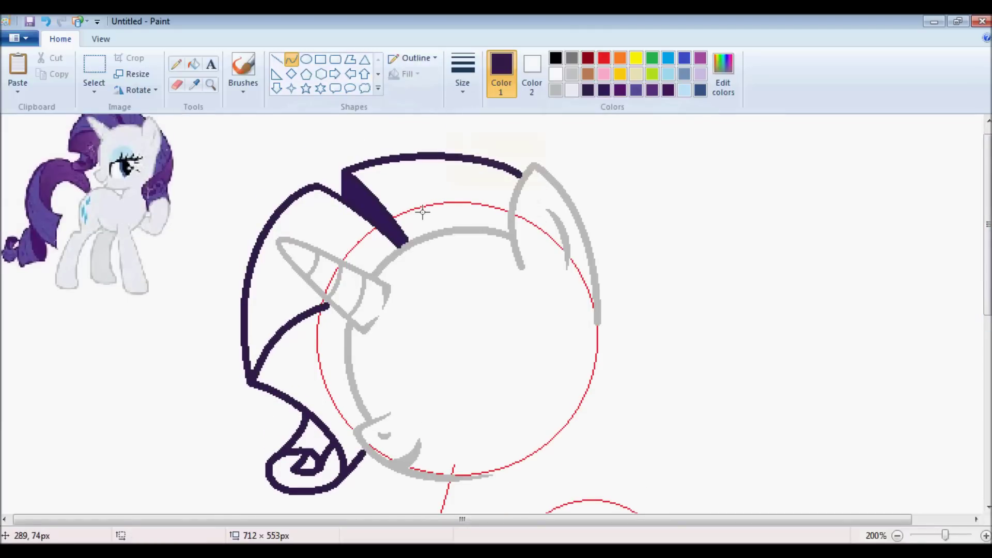
- Draw two thinner dark purple strand lines across the top of the mane
scroll(923, 263, "up", 1)
mouse_move(472, 177)
left_mouse_down()
mouse_move(479, 241)
mouse_move(459, 242)
left_mouse_up()
left_click(477, 204)
left_click(456, 207)
- Add thinner dark purple strand lines to the forelock, its lower fold and the front curl
left_click_drag(405, 259, 289, 222)
left_click(313, 272)
left_click_drag(307, 298, 249, 334)
scroll(364, 287, "down", 1)
mouse_move(364, 436)
left_mouse_down()
mouse_move(268, 336)
mouse_move(360, 415)
left_mouse_up()
left_click(283, 334)
left_click(335, 339)
left_click(300, 480)
- Outline the rear mane lock behind the ear with thick dark purple outer and inner curves
mouse_move(589, 218)
left_mouse_down()
mouse_move(656, 449)
mouse_move(623, 466)
left_mouse_up()
left_click(696, 339)
left_click(642, 281)
left_click_drag(642, 284, 534, 438)
left_click_drag(641, 323, 584, 382)
- Draw the outer loop of the rear lock's curl in dark purple and undo the inner spiral stroke
left_click_drag(535, 438, 509, 496)
left_click_drag(593, 492, 555, 440)
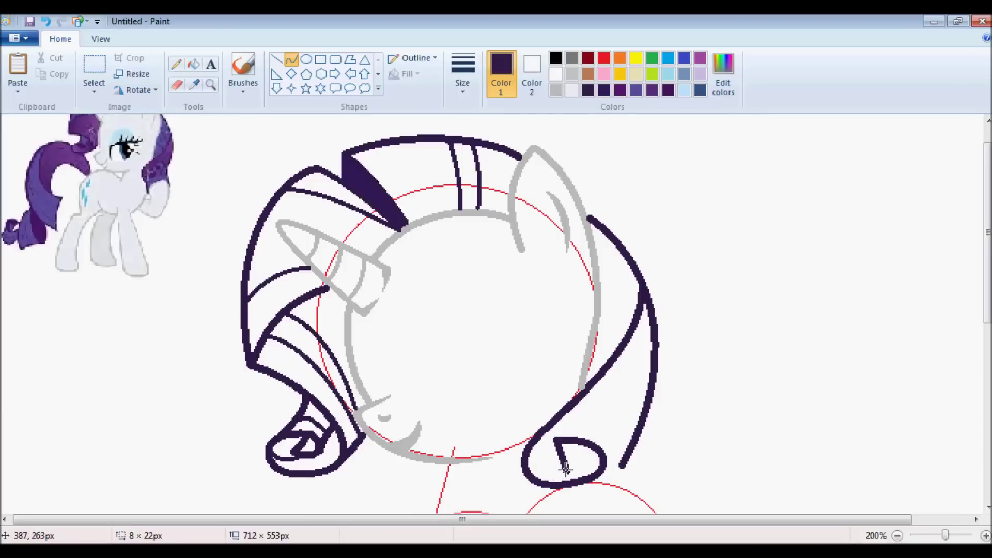
left_click_drag(565, 475, 543, 465)
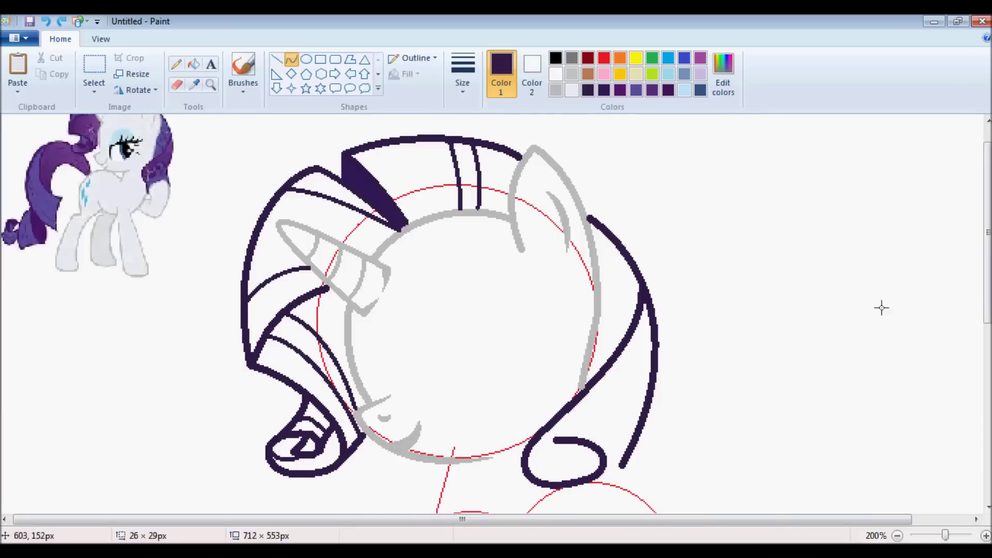
key("ctrl+z")
- Paste the pony reference picture, resize it and place it over the old reference in the canvas corner
scroll(172, 282, "up", 1)
key("ctrl+v")
left_click_drag(332, 416, 217, 354)
left_click_drag(217, 238, 243, 238)
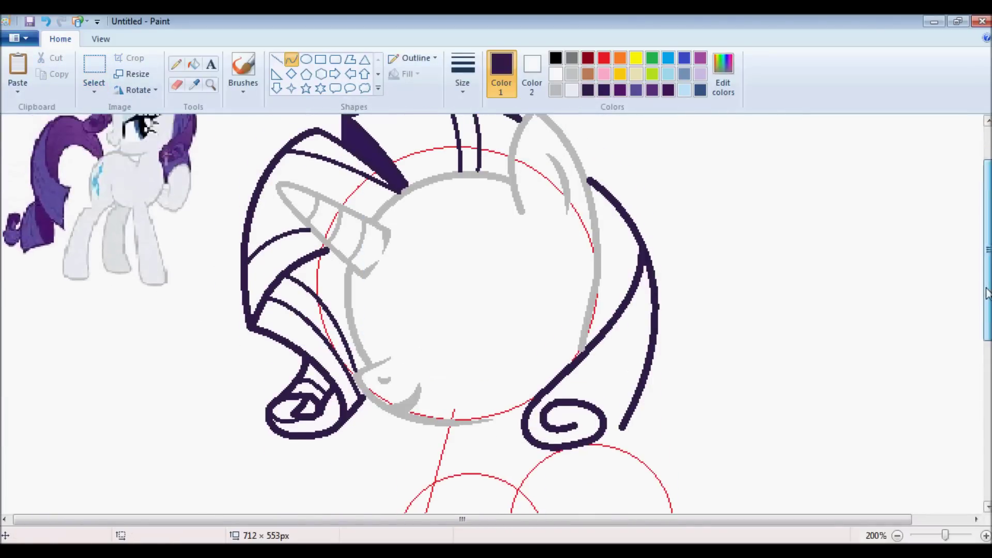
- Finish the rear curl's inner spiral and draw its cylindrical sides, rounded bottom and join to the rear lock
left_click_drag(574, 425, 578, 411)
scroll(972, 315, "down", 2)
left_click_drag(526, 310, 534, 385)
left_click_drag(603, 310, 610, 382)
left_click_drag(534, 384, 609, 385)
left_click_drag(609, 341, 620, 319)
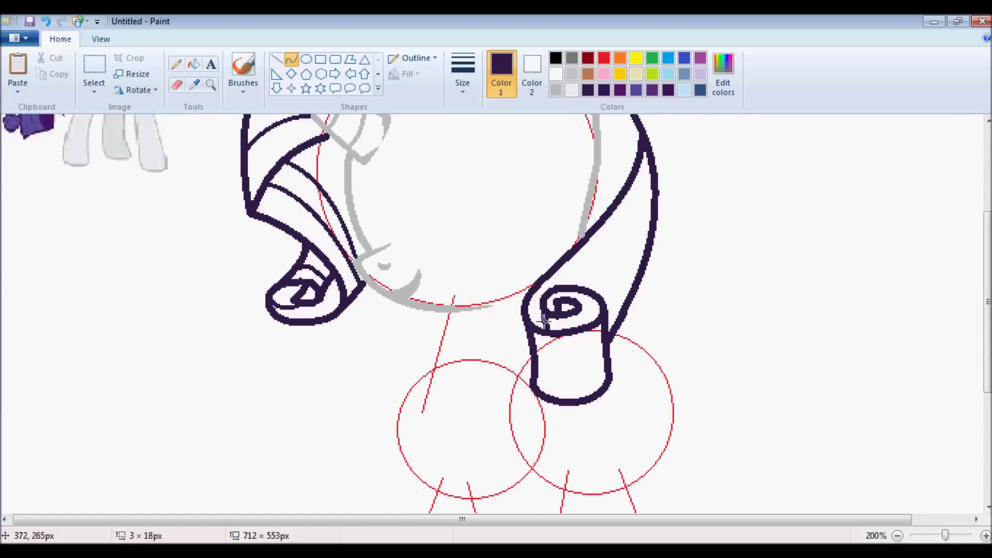
- Draw dark purple strand lines behind the ear and along the rear mane lock
left_click_drag(980, 299, 968, 241)
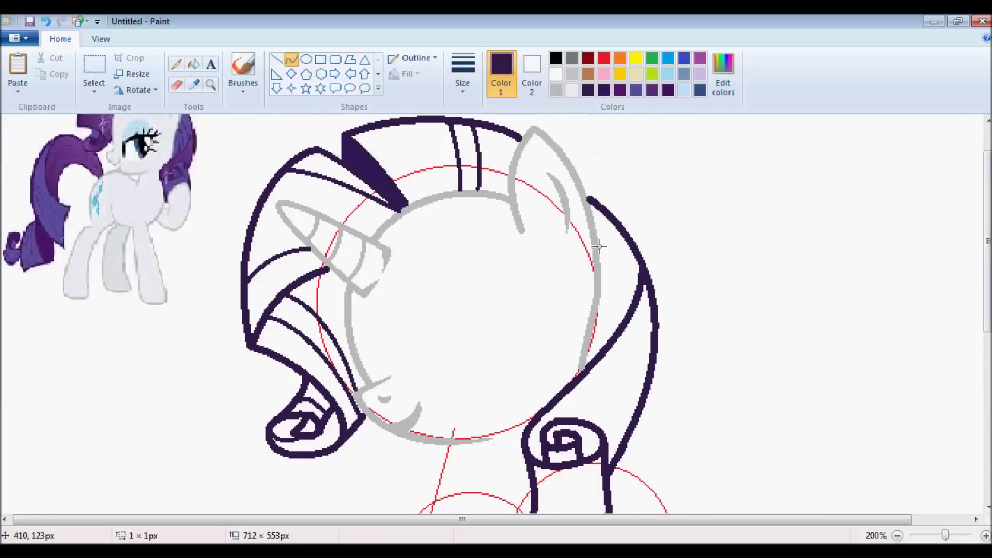
left_click_drag(599, 245, 628, 311)
mouse_move(600, 277)
left_mouse_down()
mouse_move(616, 324)
mouse_move(600, 315)
mouse_move(593, 330)
left_mouse_up()
left_click(290, 63)
left_click_drag(571, 411, 651, 321)
left_click_drag(640, 343, 650, 356)
- Draw curved dark purple bands across the rear curl's cylinder
scroll(700, 403, "down", 2)
mouse_move(537, 430)
left_mouse_down()
mouse_move(609, 420)
mouse_move(573, 433)
left_mouse_up()
mouse_move(533, 456)
left_mouse_down()
mouse_move(609, 445)
mouse_move(553, 453)
mouse_move(609, 454)
left_mouse_up()
left_click_drag(573, 468, 583, 475)
- Draw the neck and chest line as a light grey curve from the chin to the front leg
left_click_drag(982, 303, 982, 381)
left_click(381, 215)
left_click_drag(451, 217, 403, 376)
mouse_move(408, 309)
left_mouse_down()
mouse_move(400, 279)
mouse_move(455, 373)
left_mouse_up()
left_click(405, 380)
- Draw the near front leg as a thin double outline and fill the gap light grey
scroll(405, 380, "down", 3)
left_click_drag(409, 261, 329, 434)
left_click_drag(455, 266, 414, 445)
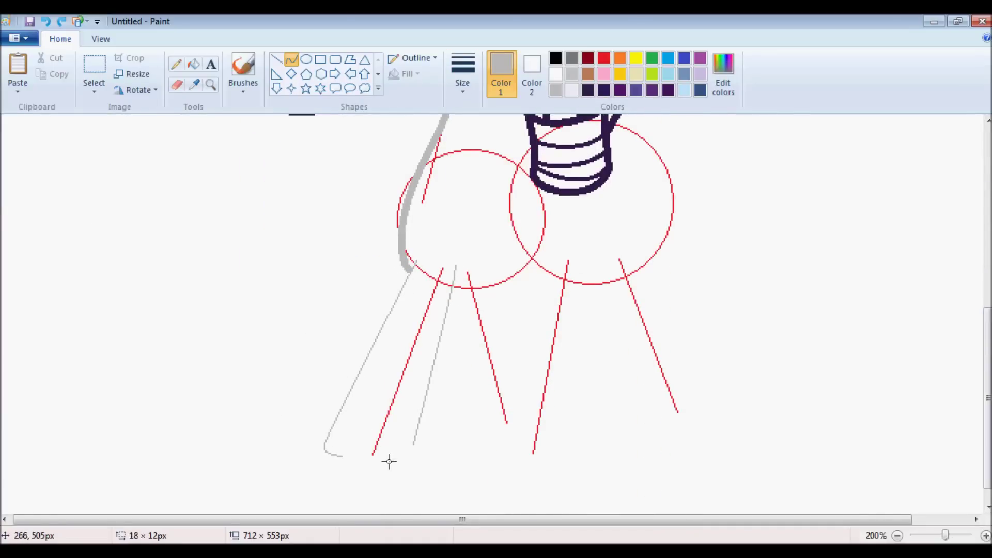
left_click_drag(417, 261, 362, 379)
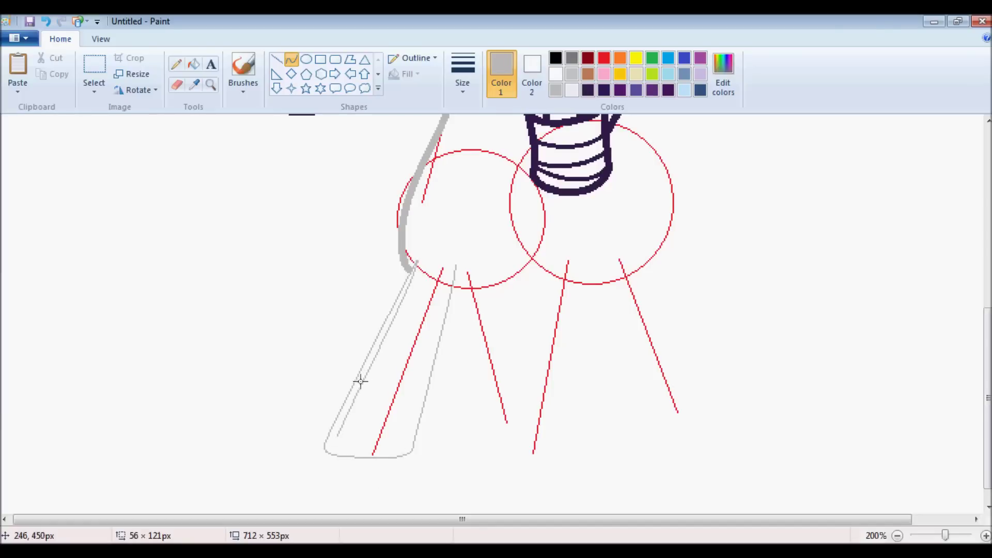
left_click_drag(410, 456, 405, 454)
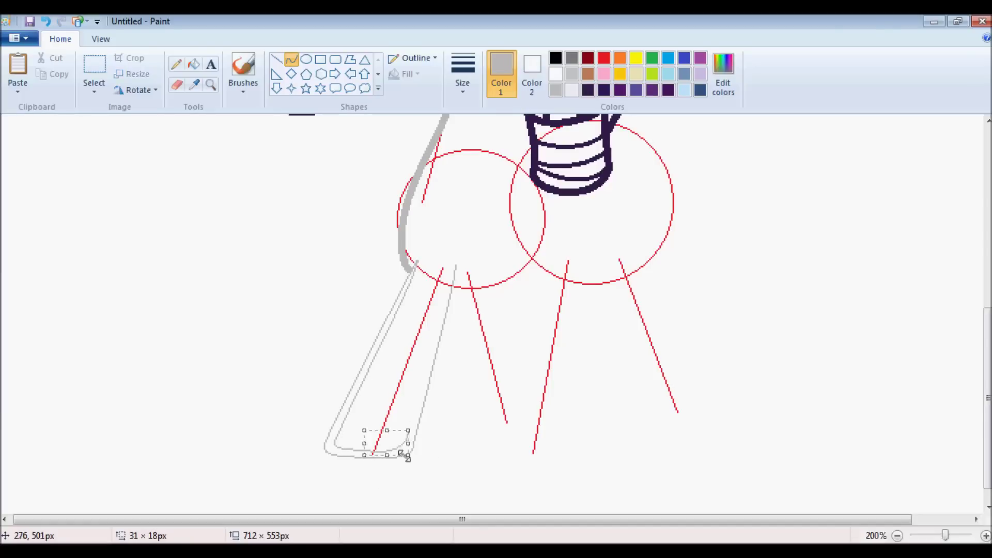
left_click_drag(454, 269, 409, 434)
left_click(194, 63)
left_click(416, 263)
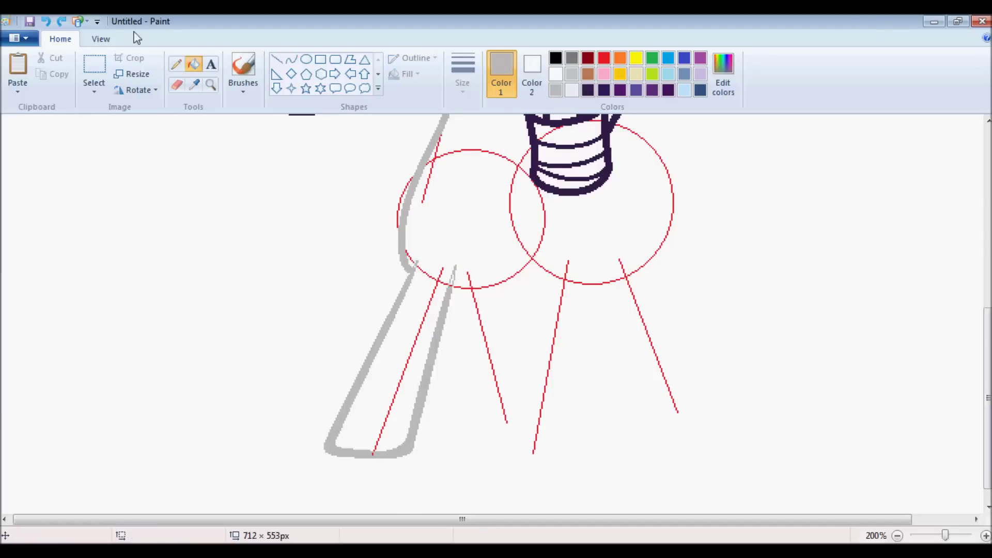
scroll(500, 336, "down", 1)
key("ctrl+z")
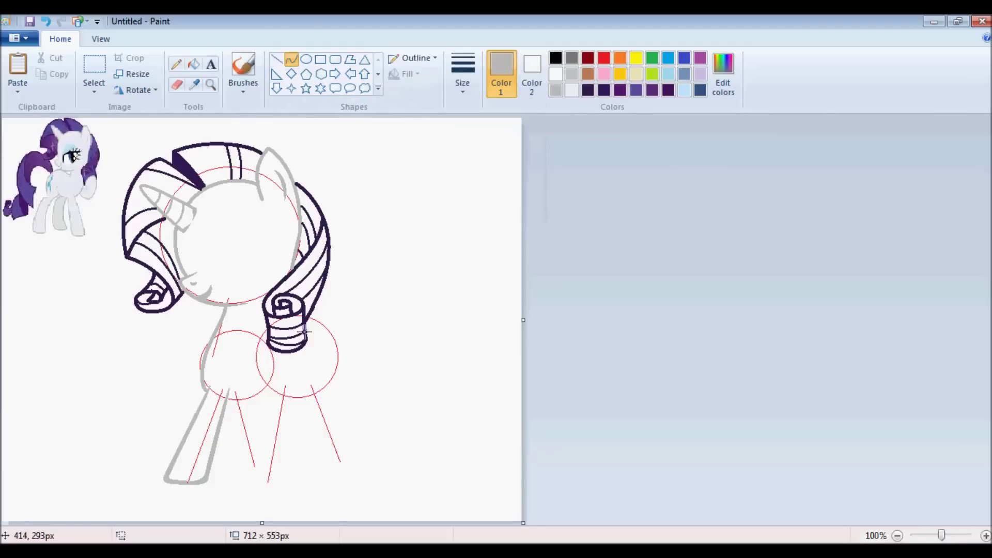
- Draw the rump and the near hind leg's outline with light grey curves, doubling the leg's thin lines
mouse_move(327, 390)
left_mouse_down()
mouse_move(349, 359)
mouse_move(338, 361)
mouse_move(326, 409)
left_mouse_up()
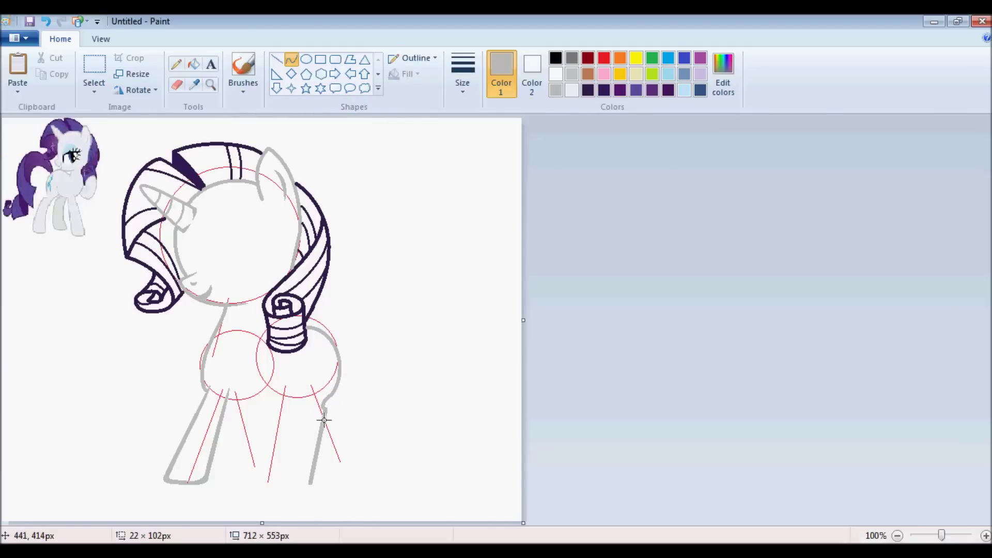
scroll(280, 278, "up", 1)
left_click_drag(574, 455, 490, 451)
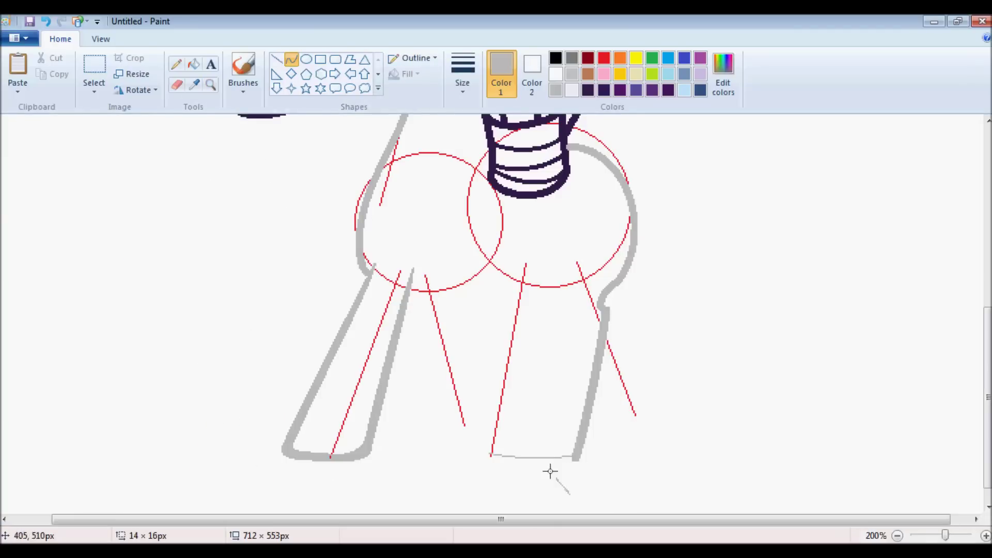
left_click_drag(533, 311, 517, 387)
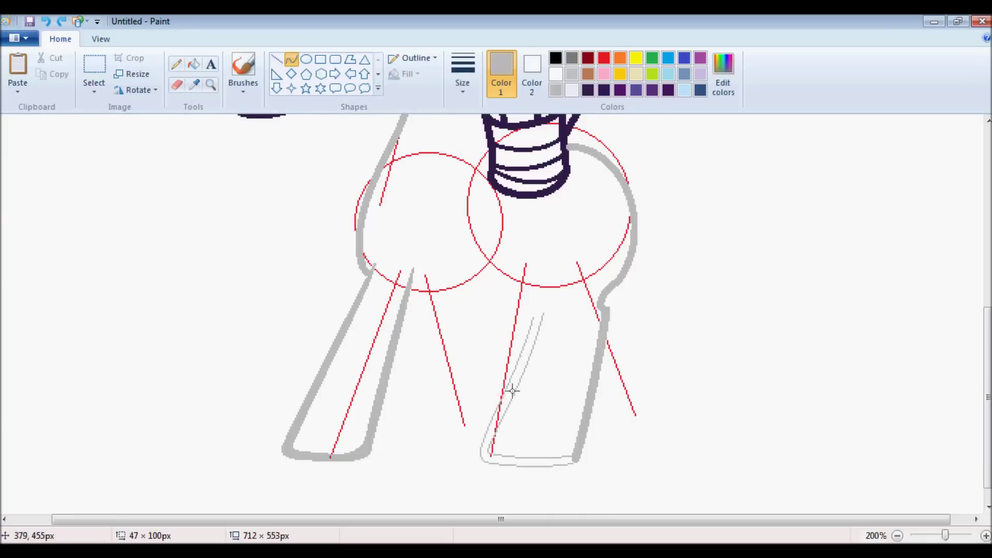
left_click_drag(515, 261, 515, 252)
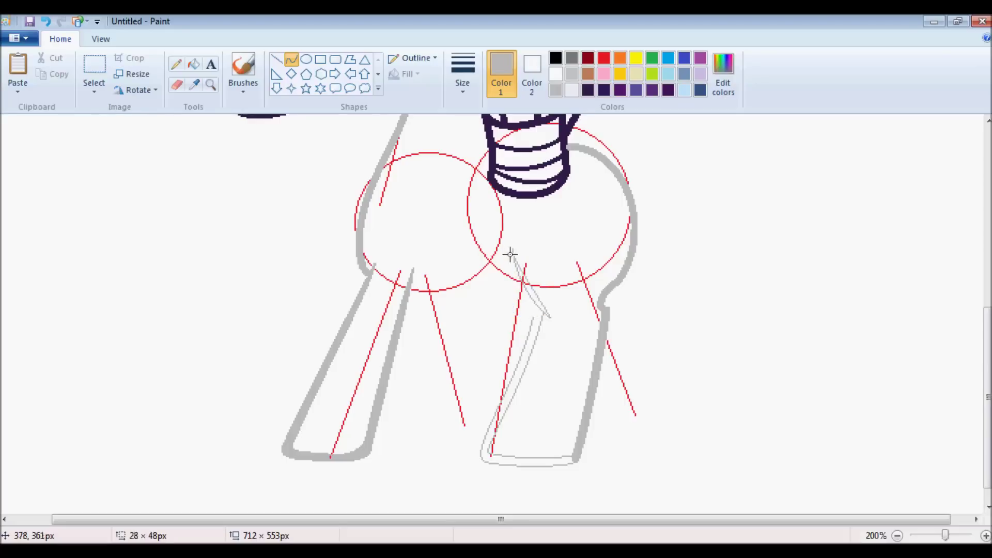
- Fill the near hind leg's double outline light grey and close its gaps with the Pencil
left_click(194, 63)
left_click(519, 269)
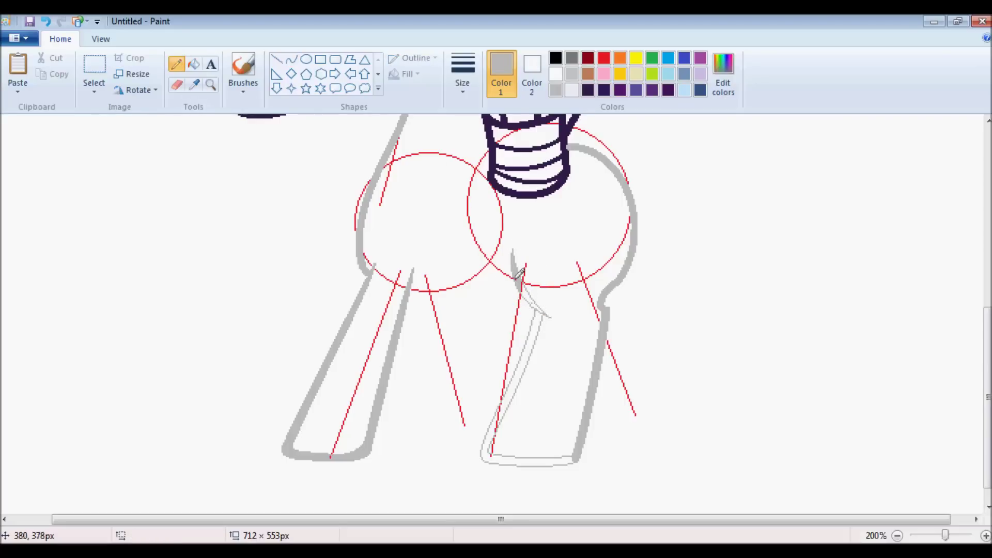
left_click(516, 372)
left_click(499, 427)
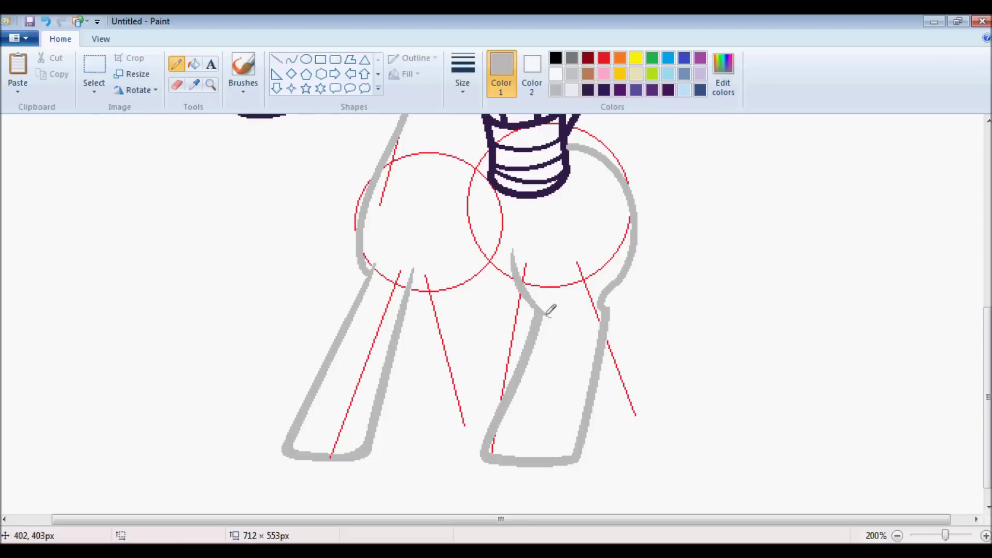
- Draw the belly line and the far front leg's double outline, and fill the leg's outline light grey
left_click(291, 59)
mouse_move(419, 295)
left_mouse_down()
mouse_move(499, 287)
mouse_move(416, 292)
left_mouse_up()
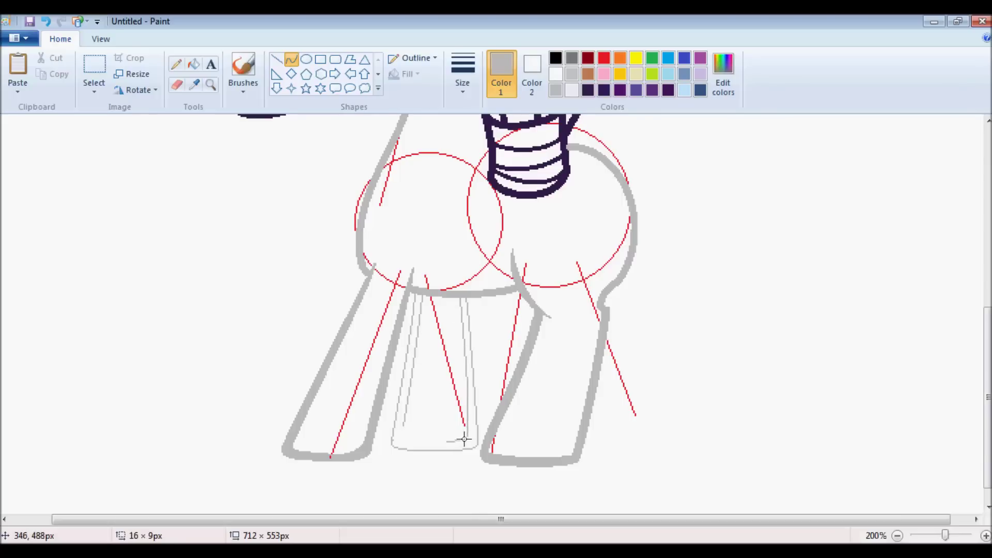
left_click(194, 64)
left_click(458, 382)
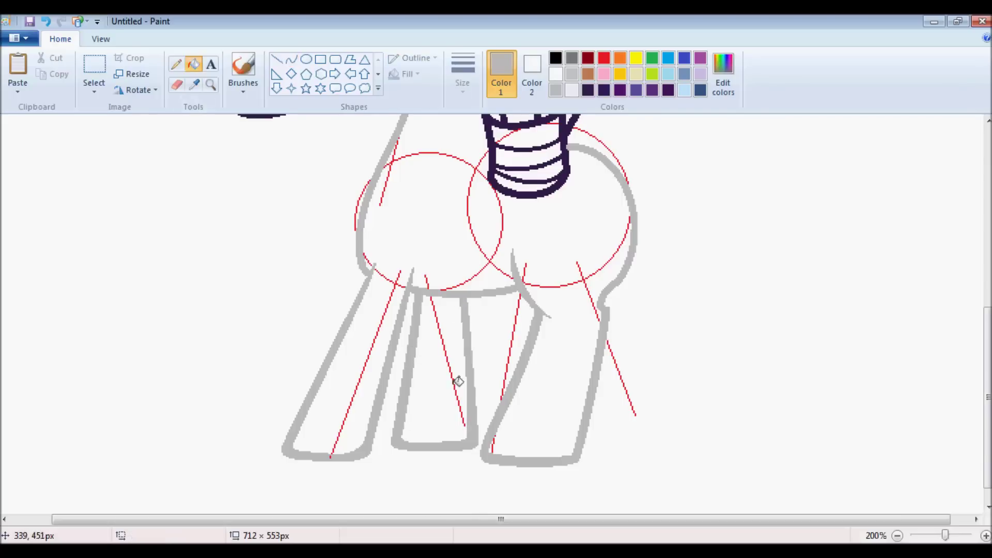
- Draw the far hind leg's double outline behind the near one and fill the gap light grey
left_click(292, 61)
left_click_drag(629, 283, 696, 437)
mouse_move(651, 321)
left_mouse_down()
mouse_move(620, 281)
mouse_move(677, 400)
left_mouse_up()
left_click_drag(611, 442, 655, 449)
left_click_drag(601, 400, 616, 385)
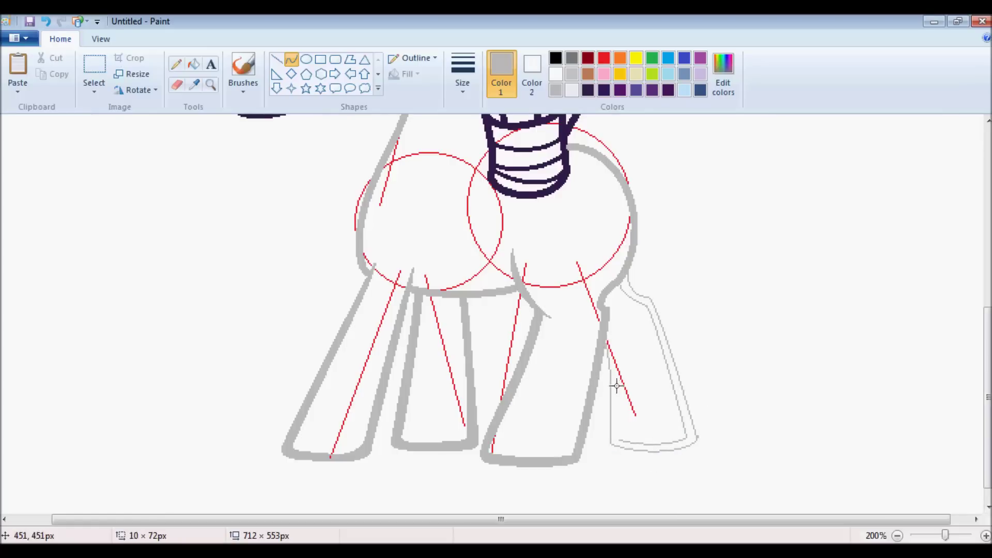
left_click(606, 325)
left_click(194, 64)
left_click(616, 337)
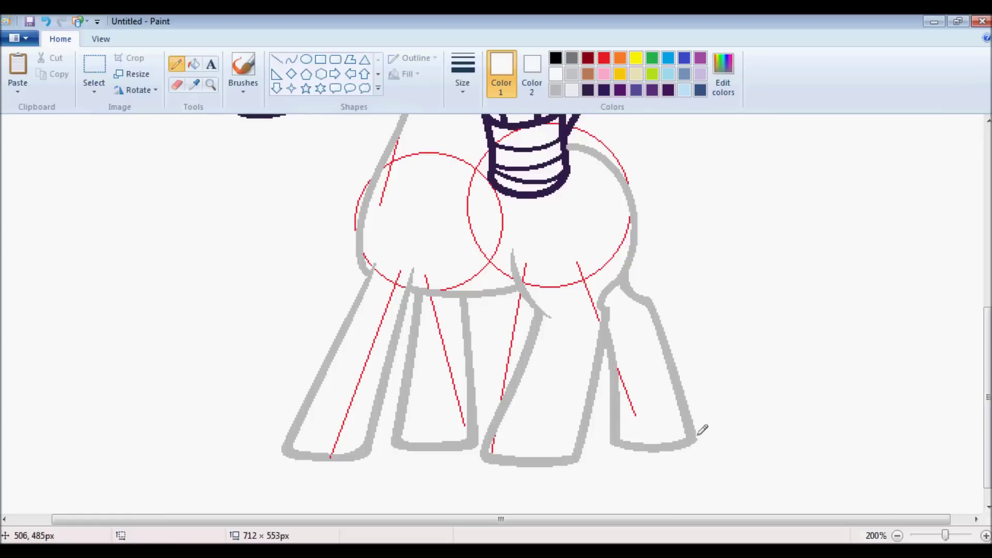
- Erase the red construction lines over the whole drawing by replacing red with white
scroll(965, 248, "up", 5)
scroll(965, 248, "down", 1)
left_click(176, 85)
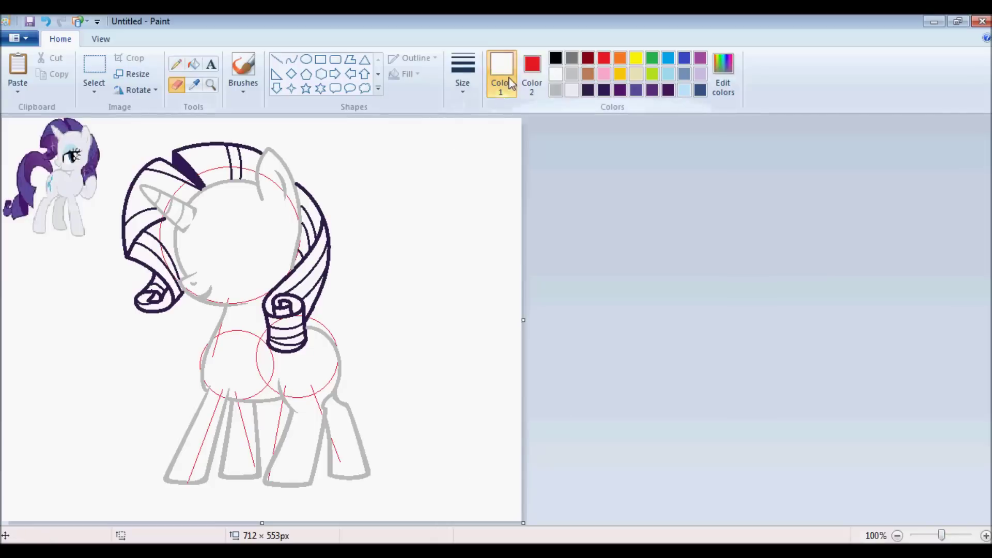
left_click(603, 58)
left_click(532, 72)
left_click(555, 74)
mouse_move(222, 171)
left_mouse_down()
mouse_move(189, 183)
mouse_move(261, 332)
mouse_move(274, 465)
left_mouse_up()
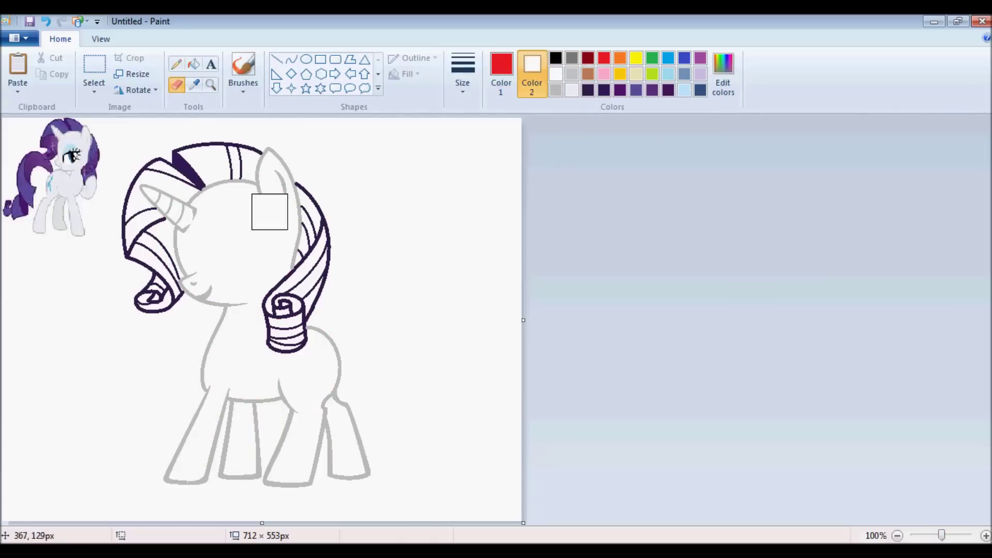
- Fill the mane's top section and the forelock's upper strands with blue-violet
left_click(193, 64)
left_click(251, 164)
key("ctrl+z")
left_click(636, 90)
left_click(198, 190)
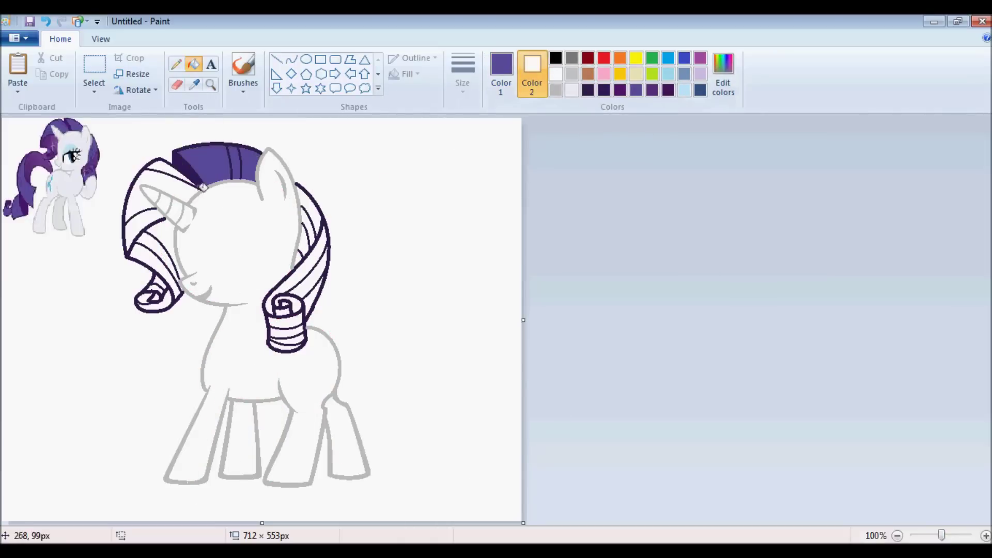
left_click(160, 181)
- Fill the forelock's lower fold and the front curl's outer part with dark magenta-purple
left_click(500, 72)
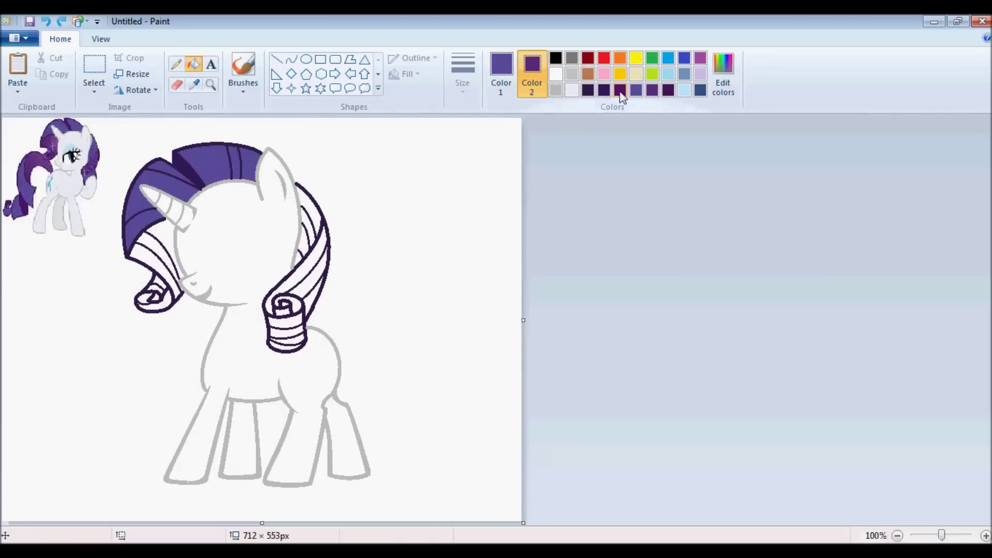
left_click(620, 89)
left_click(159, 244)
left_click(160, 253)
left_click(143, 299)
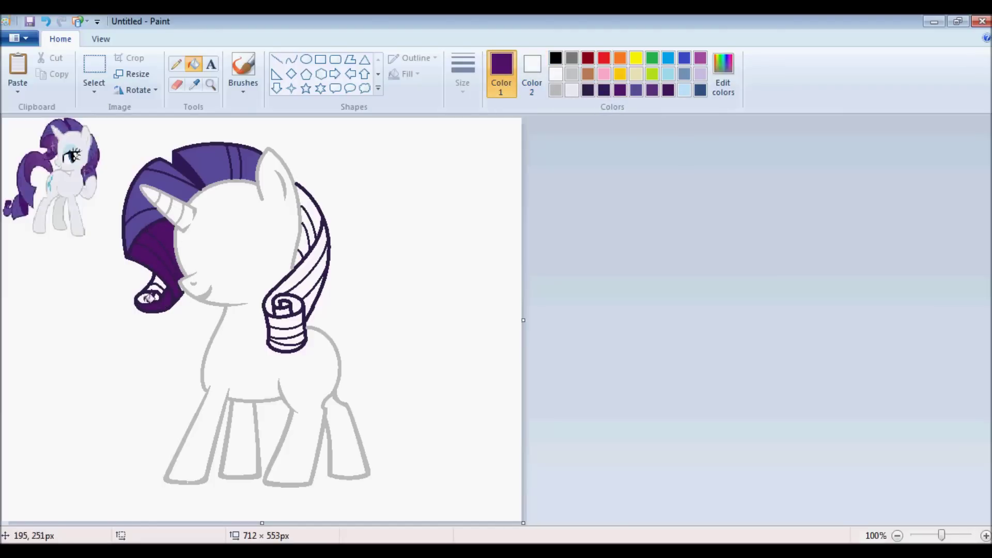
- Fill the front curl's inside and the strands behind the ear with blue-violet, and the rear lock with dark magenta-purple
left_click(157, 283)
left_click(309, 238)
left_click(311, 208)
left_click(291, 286)
- Fill the rear lock's rolled curl and its inner spiral with the blue-violet sampled from the mane
left_click(193, 84)
left_click(233, 160)
left_click(289, 338)
key("ctrl+z")
left_click(283, 308)
- Fill the pony's head, body and horn with the pale off-white sampled from the reference pony
left_click(193, 84)
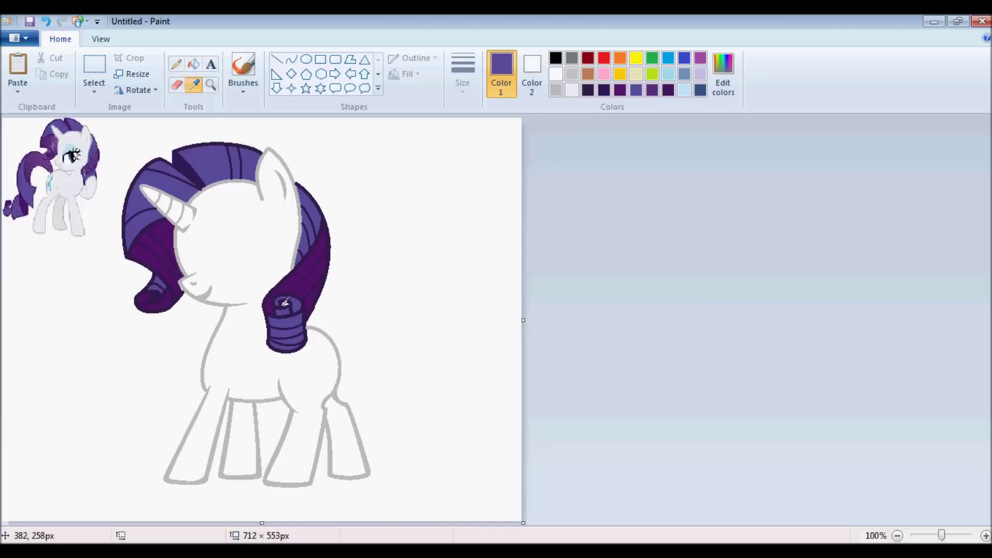
left_click(24, 176)
left_click(193, 85)
left_click(62, 201)
left_click(176, 199)
- Touch up the gaps left in the horn with the pale body colour at 200% zoom
left_click(176, 63)
key("ctrl+Page_Up")
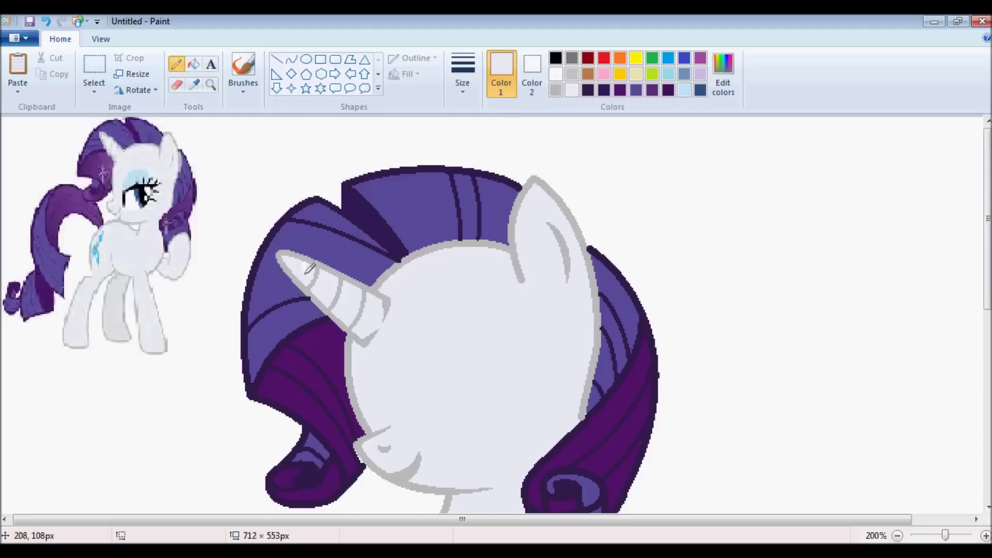
scroll(299, 388, "down", 3)
left_click(193, 84)
left_click(359, 288)
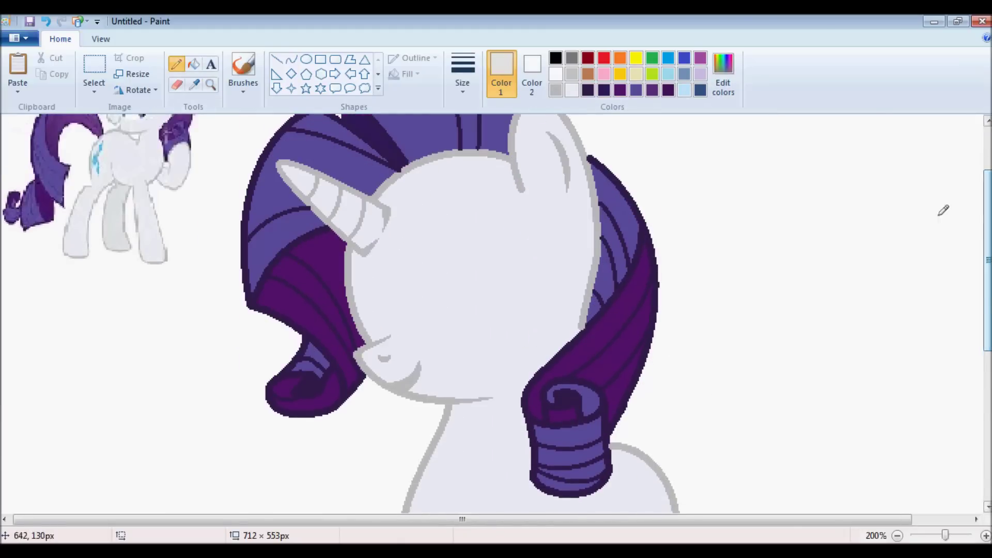
scroll(932, 312, "down", 5)
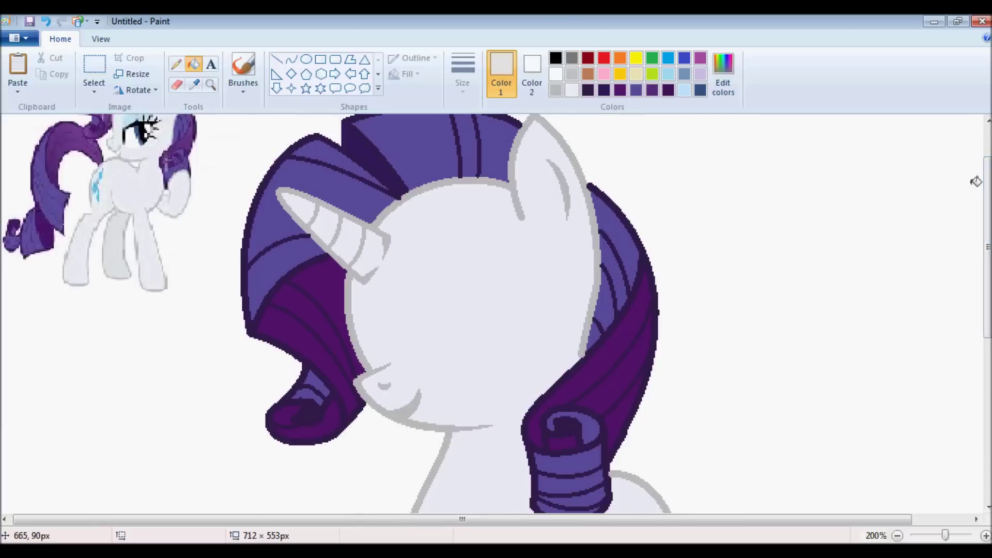
- Draw the near eye's upper eyelid with two thin black curves, fill between them and tidy the tips
left_click(462, 75)
left_click(476, 119)
left_click_drag(408, 310, 542, 277)
left_click_drag(408, 310, 530, 283)
left_click_drag(467, 284, 466, 274)
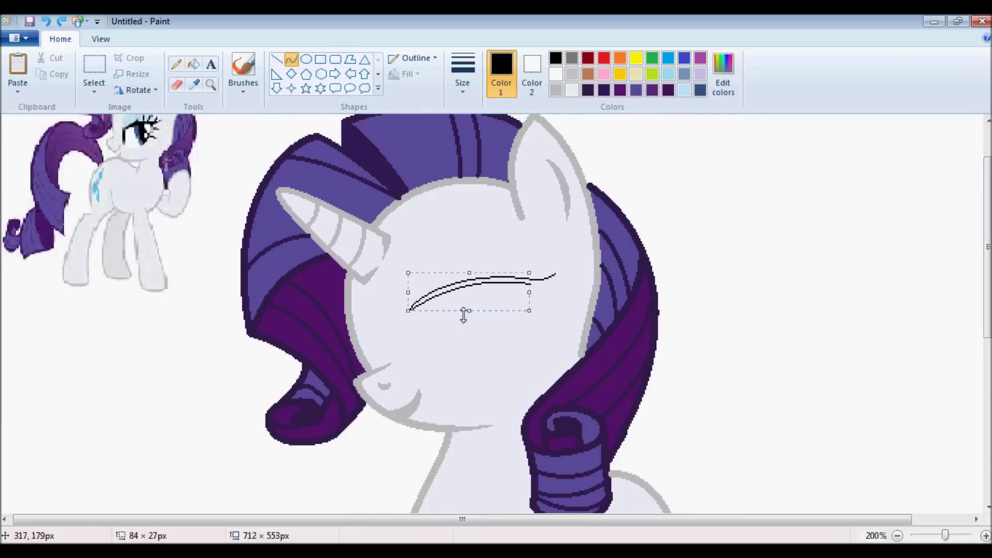
left_click(193, 63)
left_click(415, 306)
key("alt+h")
key("p")
key("1")
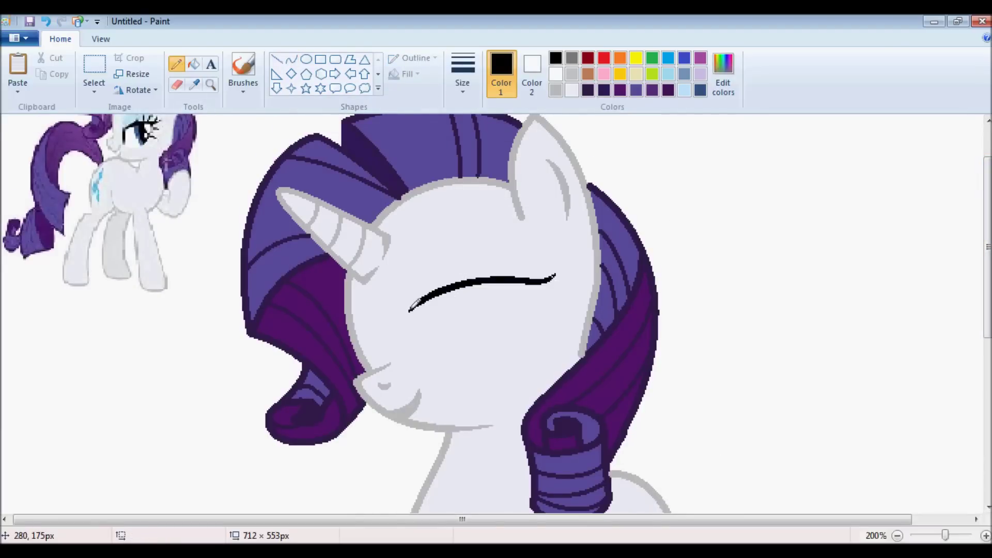
- Draw the near eye's inner edge as a tapered black stroke running down from the eyelid and fill it
left_click(291, 59)
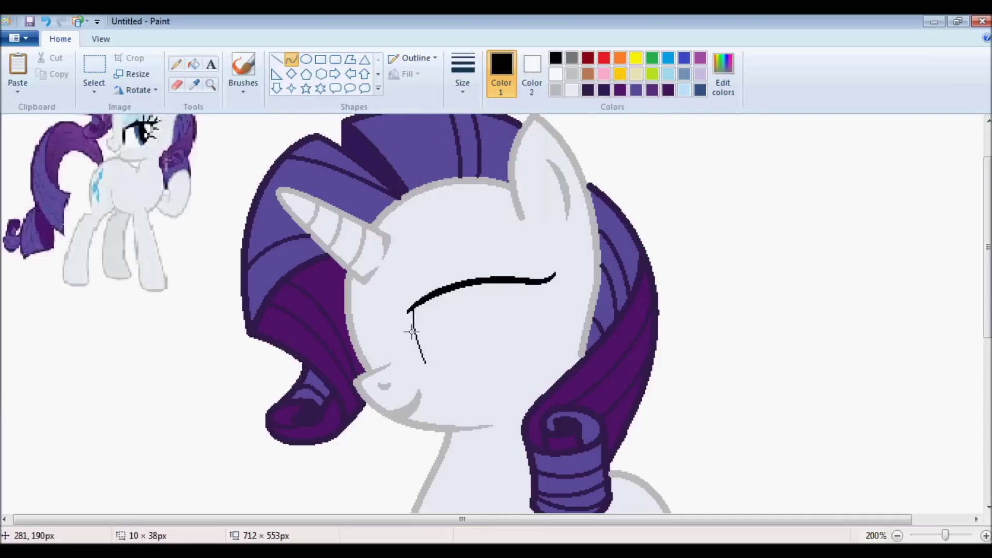
key("alt+h")
key("f")
left_click(421, 304)
- Close the near eye's lower outline with a white curve and fill the eye white
left_click(291, 59)
left_click(555, 73)
left_click_drag(428, 362, 531, 290)
left_click(193, 63)
left_click(465, 331)
- Draw a light blue eyeshadow arc above the near eye's upper eyelid and fill it light blue
left_click(291, 59)
left_click(684, 90)
left_click(462, 74)
left_click(496, 116)
left_click_drag(419, 299, 535, 279)
key("alt+h")
key("f")
left_click(481, 258)
- Draw a black lash at the outer end of the near eye's upper eyelid
key("alt+h")
key("k")
left_click(513, 279)
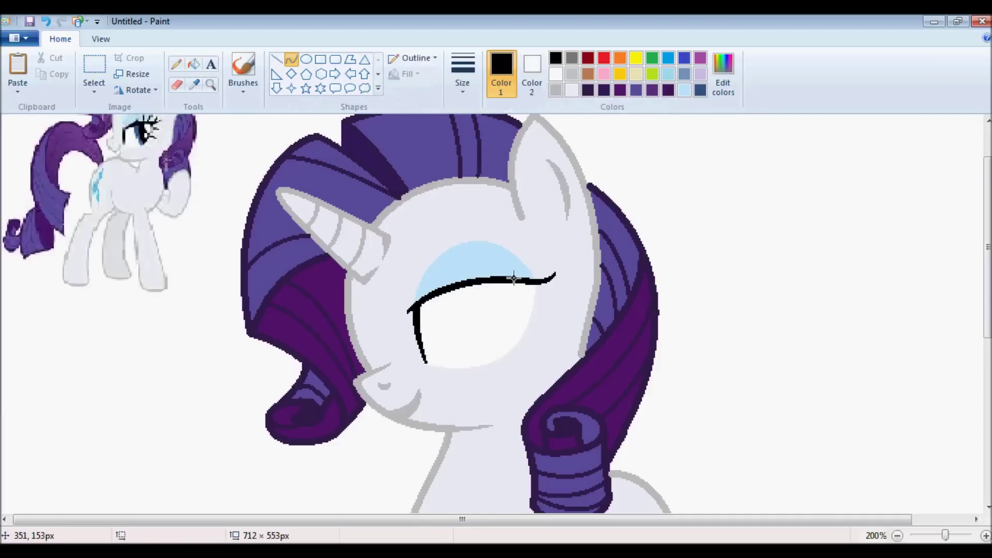
left_click(175, 63)
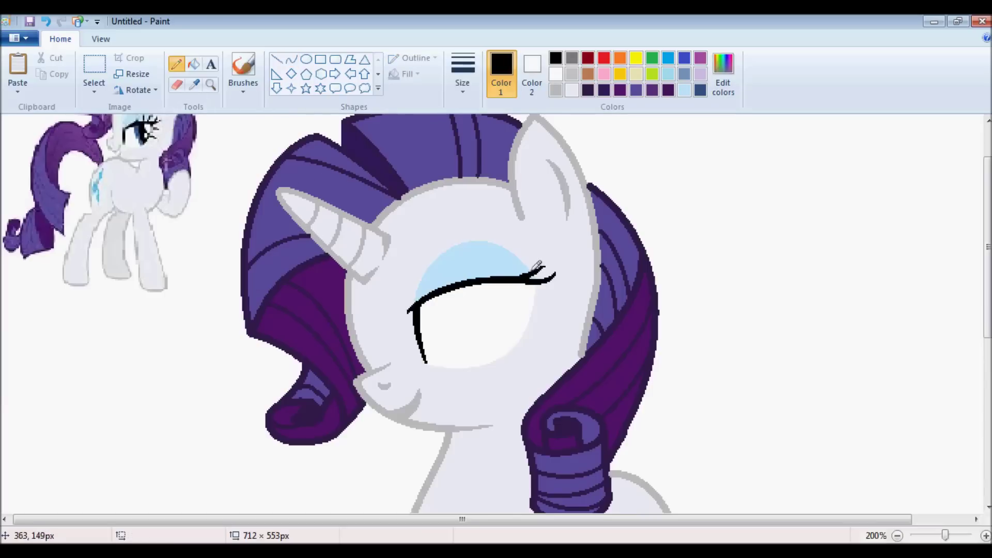
- Draw a second curved black lash inward from the outermost one on the near eye's upper eyelid and fill it
key("alt+h")
key("s")
key("h")
key("Right")
key("Return")
key("alt+h")
key("f")
key("alt+h")
key("e")
key("alt+h")
key("p")
key("alt+h")
key("s")
key("z")
key("Return")
- Draw a third black lash on the near eye's upper eyelid and undo the last fill
key("alt+h")
key("s")
key("h")
key("Right")
key("Return")
mouse_move(496, 260)
left_mouse_down()
mouse_move(475, 277)
mouse_move(468, 259)
left_mouse_up()
key("alt+h")
key("f")
left_click(468, 261)
key("ctrl+z")
- Draw a longer fourth black lash over the eyeshadow of the near eye and fill it black
key("alt+h")
key("s")
key("h")
key("Right")
key("Return")
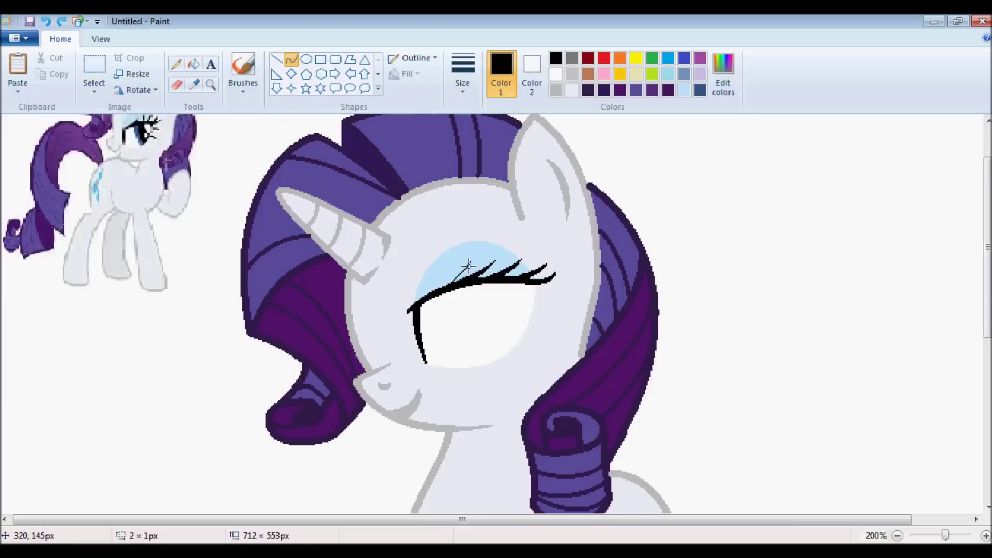
key("alt+h")
key("f")
key("alt+h")
key("p")
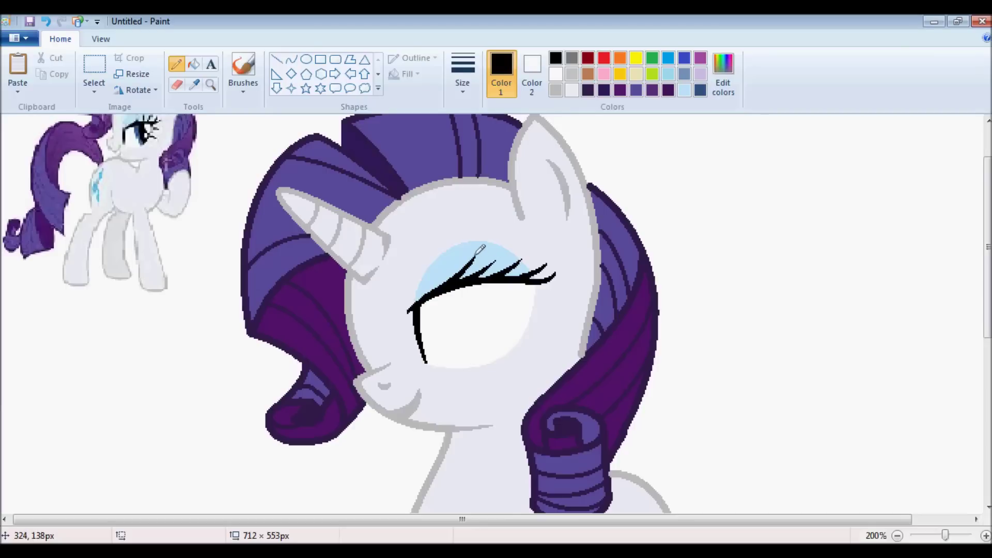
- Draw the far eye's arched upper eyelid with thin black curves and fill it black
key("alt+h")
key("s")
key("h")
key("Right")
key("Return")
mouse_move(338, 314)
left_mouse_down()
mouse_move(382, 318)
mouse_move(323, 310)
mouse_move(386, 364)
left_mouse_up()
key("alt+h")
key("f")
- Draw the far eye's inner edge as a black curve running down from the eyelid to the muzzle
key("alt+h")
key("s")
key("h")
key("Right")
key("Return")
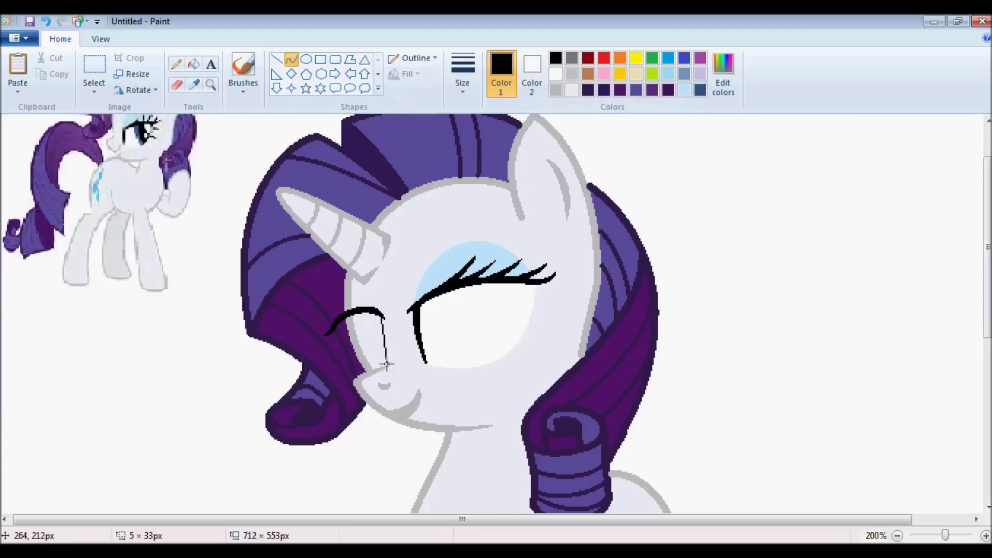
- Fill the far eye white and add a light blue eyeshadow arc above its eyelid
key("alt+h")
key("k")
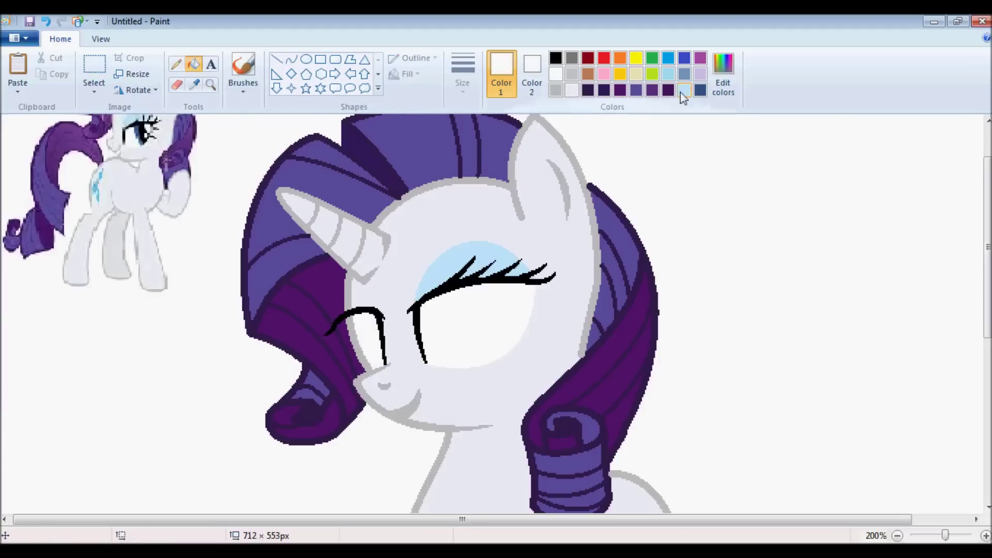
left_click(472, 252)
left_click_drag(373, 308, 351, 308)
- Outline the near eye's pupil in black and add the highlight ovals inside the eyes
left_click(556, 58)
mouse_move(440, 295)
left_mouse_down()
mouse_move(533, 300)
mouse_move(522, 375)
left_mouse_up()
key("alt+h")
key("s")
key("h")
key("Right")
key("Return")
left_click_drag(456, 279, 478, 292)
left_click_drag(487, 332, 501, 347)
mouse_move(382, 345)
left_mouse_down()
mouse_move(394, 339)
mouse_move(382, 365)
left_mouse_up()
left_click(504, 334)
- Outline the far eye's pupil and fill both pupils black around their white highlights
key("alt+h")
key("s")
key("h")
key("Left")
key("Return")
left_click(355, 321)
key("alt+h")
key("f")
left_click(453, 343)
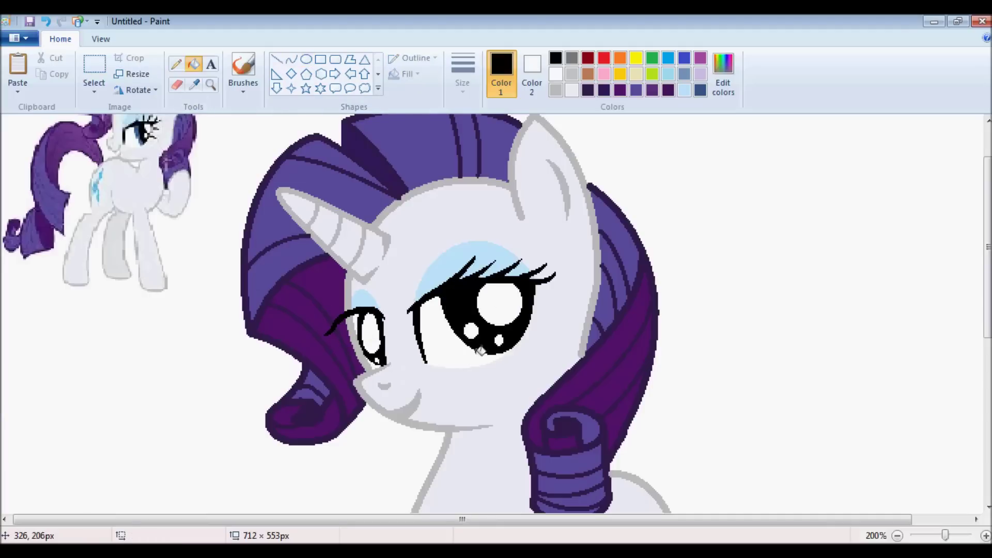
- Outline the near eye's iris around the pupil in dark blue and fill it
left_click(699, 90)
key("alt+h")
key("f")
left_click(514, 349)
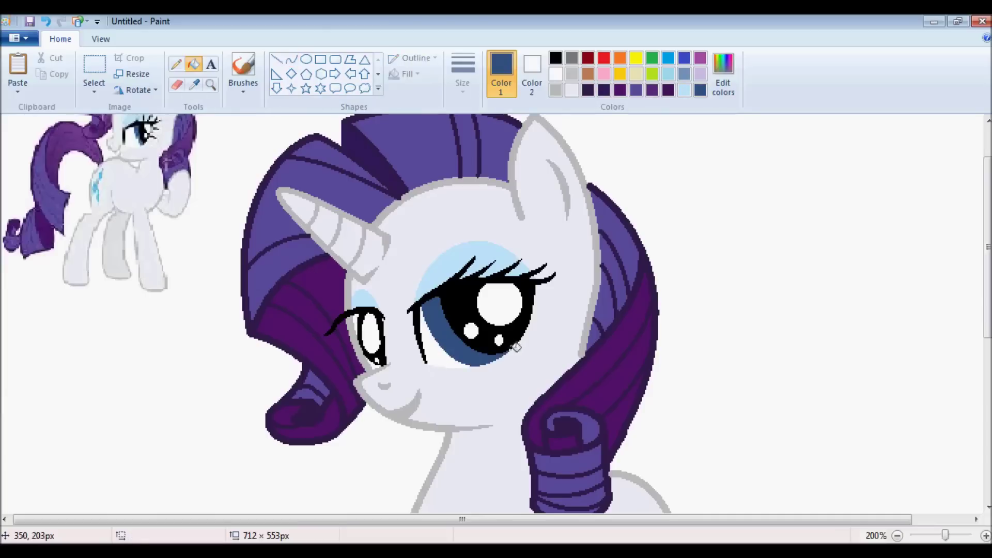
- Mark off the upper part of the near eye's iris with a line in a darker navy blue
key("alt+h")
key("s")
key("h")
key("Return")
left_click_drag(433, 314, 446, 320)
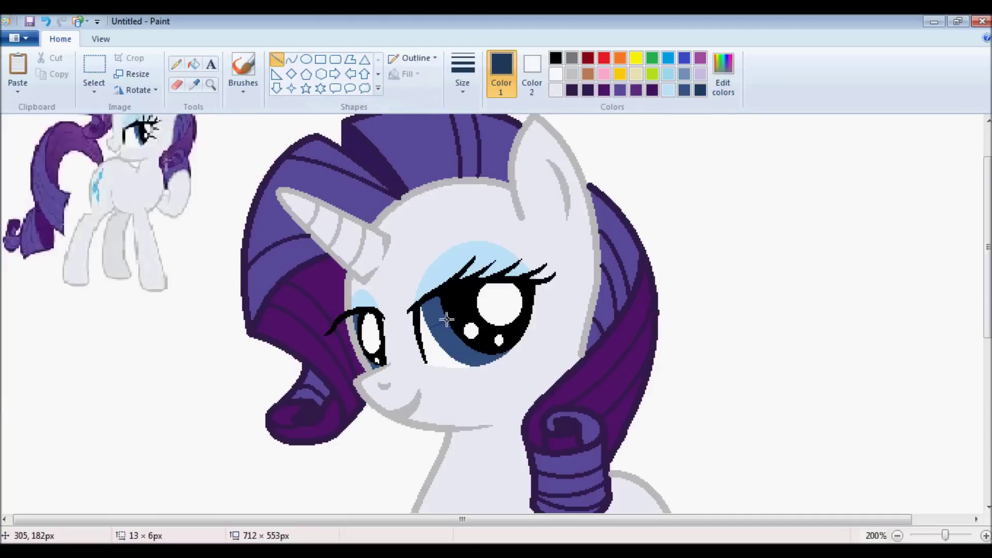
- Define a medium blue (red 94, green 132, blue 189) and fill the middle band of the near iris with it
left_click(722, 83)
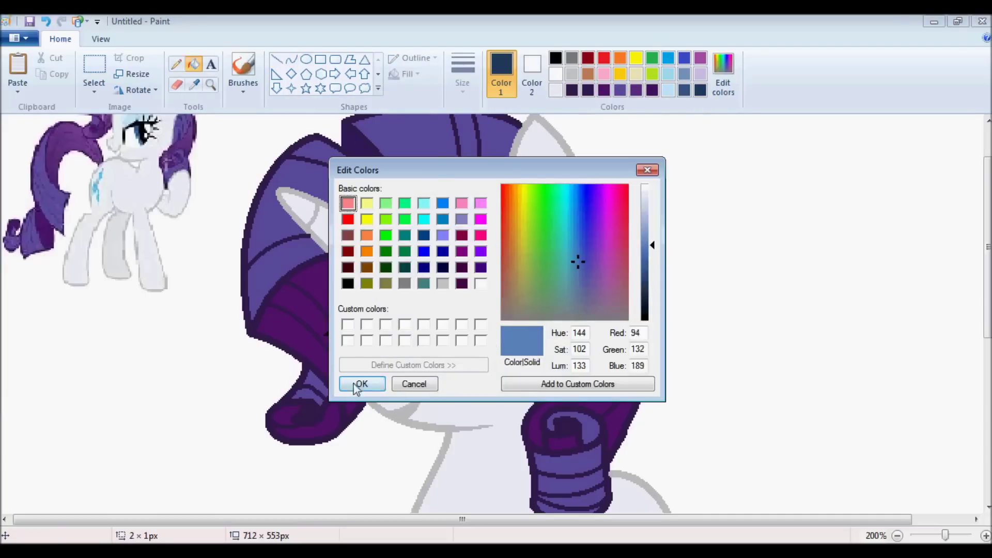
left_click(359, 383)
left_click_drag(442, 344, 454, 337)
key("alt+h")
key("f")
left_click(194, 63)
left_click(459, 346)
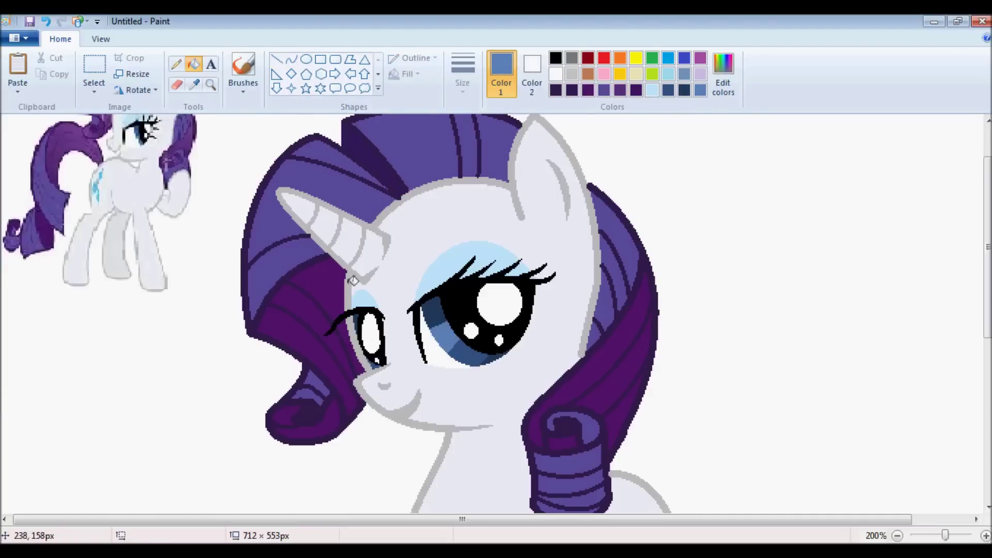
- Draw short black lashes down the outer edges of both the near and far eyes
left_click(572, 91)
left_click(291, 59)
left_click(555, 57)
left_click(538, 317)
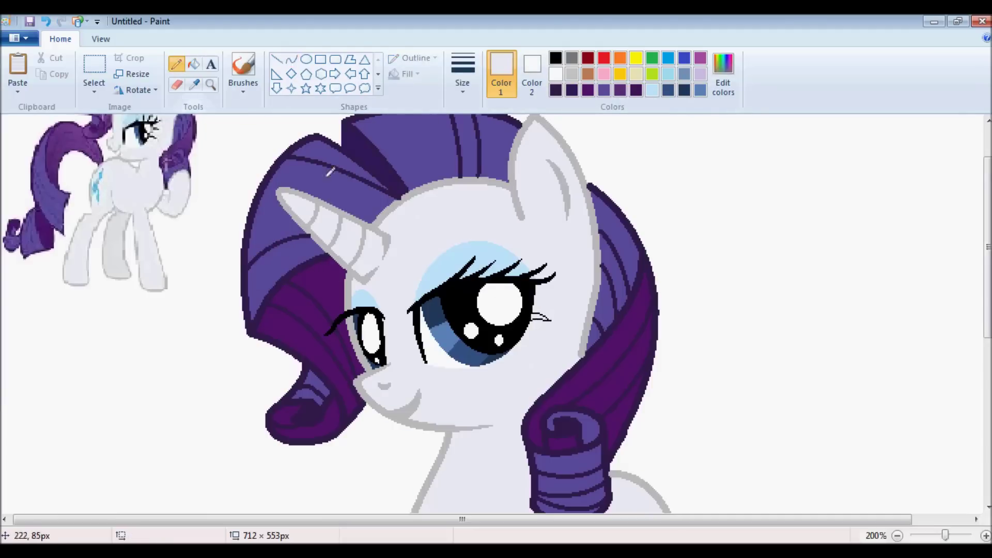
left_click(534, 336)
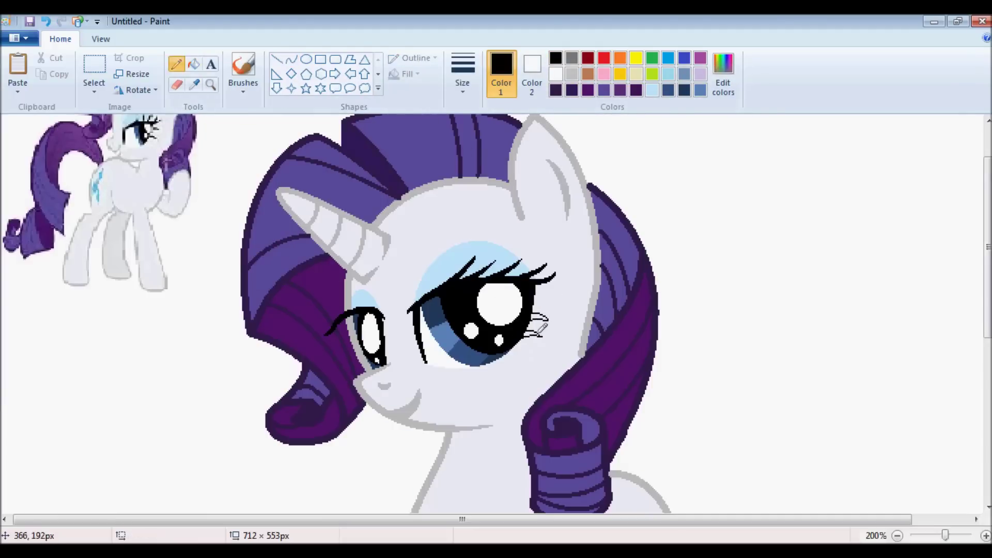
left_click(533, 299)
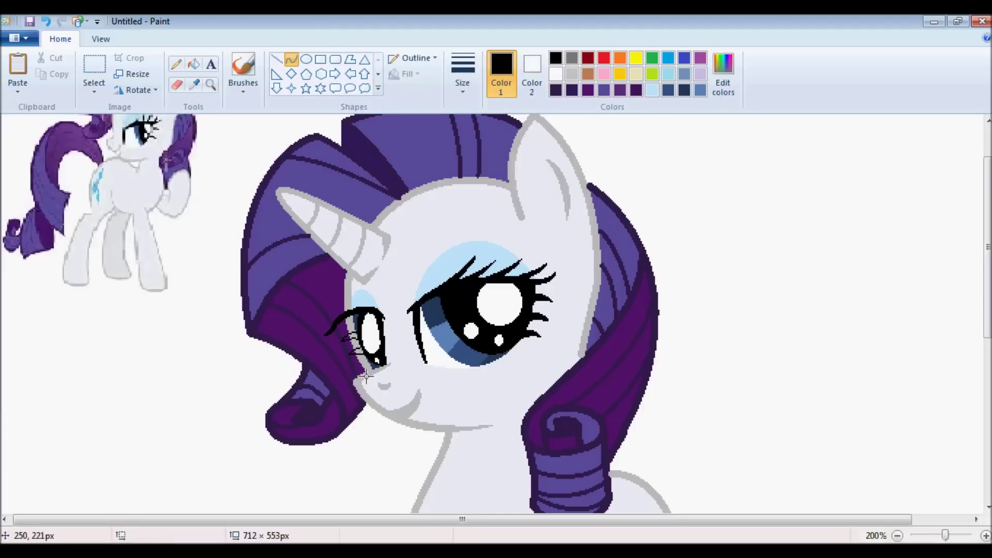
left_click(176, 64)
- Draw three diamond outlines on the pony's flank in a teal blue based on the reference's flank mark
scroll(978, 187, "right", 3)
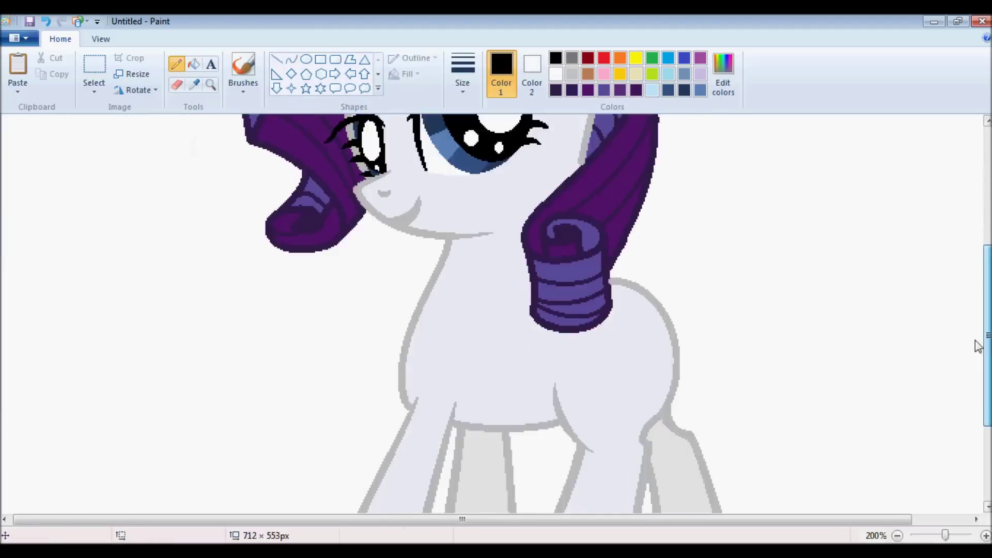
left_click(194, 85)
left_click(34, 181)
left_click(723, 75)
left_click(358, 383)
scroll(568, 310, "down", 5)
left_click(291, 74)
mouse_move(546, 279)
left_mouse_down()
mouse_move(569, 324)
mouse_move(546, 373)
left_mouse_up()
left_click_drag(572, 320, 598, 370)
- Add a small pentagon at each flank diamond's centre and connect it to the diamond's corners with facet lines
left_click(531, 341)
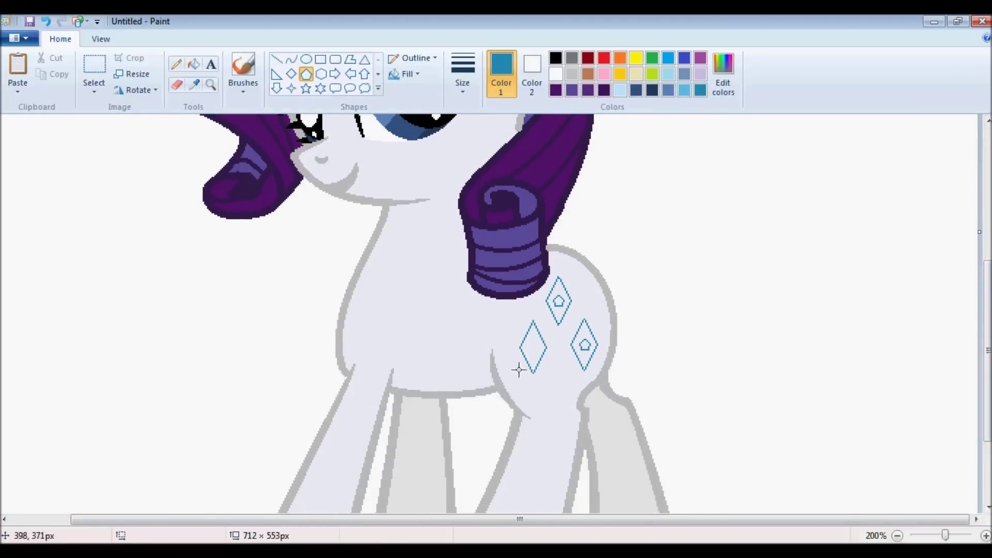
left_click(276, 59)
left_click_drag(533, 322, 540, 347)
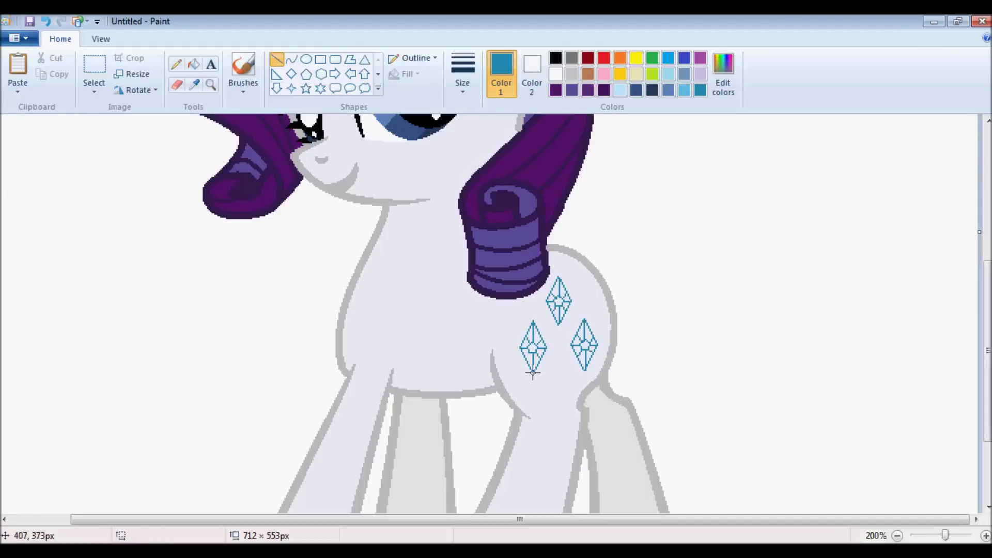
- Define a light sky blue and fill the facets of the three flank diamonds with it
left_click(194, 64)
left_click(722, 72)
left_click(572, 224)
left_click(361, 383)
left_click(594, 342)
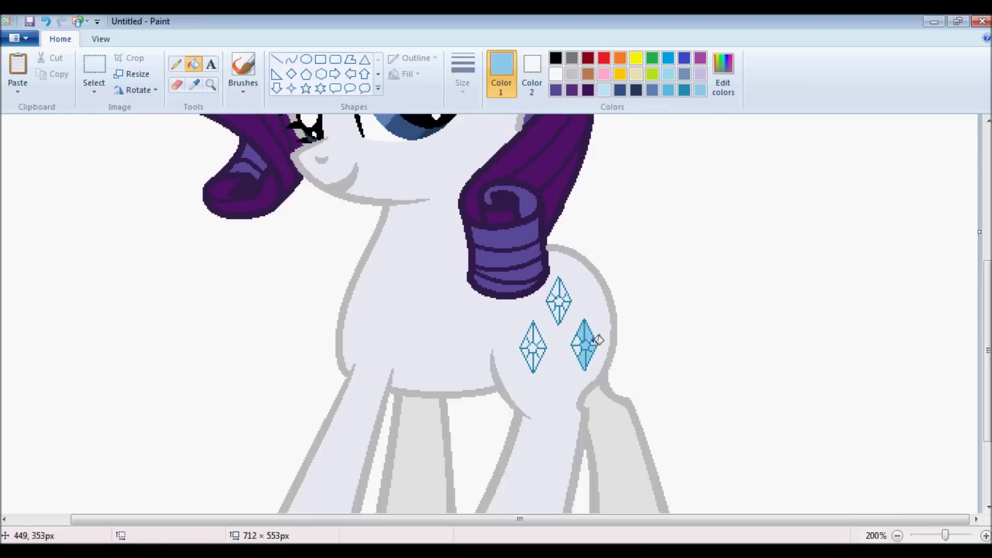
scroll(558, 362, "down", 3)
scroll(559, 362, "down", 1)
- Outline the arched upper tail and its inner lock in dark purple curves, ending in a pointed tip behind the hindquarters
left_click(291, 58)
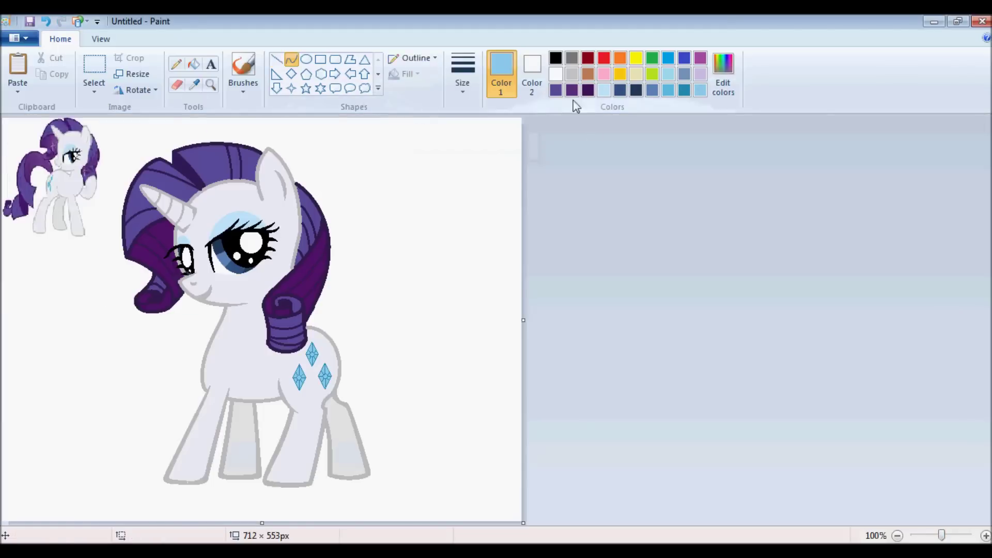
left_click(588, 90)
left_click_drag(326, 332, 435, 417)
left_click_drag(389, 363, 405, 383)
left_click_drag(403, 329, 383, 276)
left_click_drag(398, 309, 443, 305)
left_click(416, 302)
left_click_drag(336, 345, 397, 354)
mouse_move(364, 336)
left_mouse_down()
mouse_move(380, 310)
mouse_move(362, 317)
left_mouse_up()
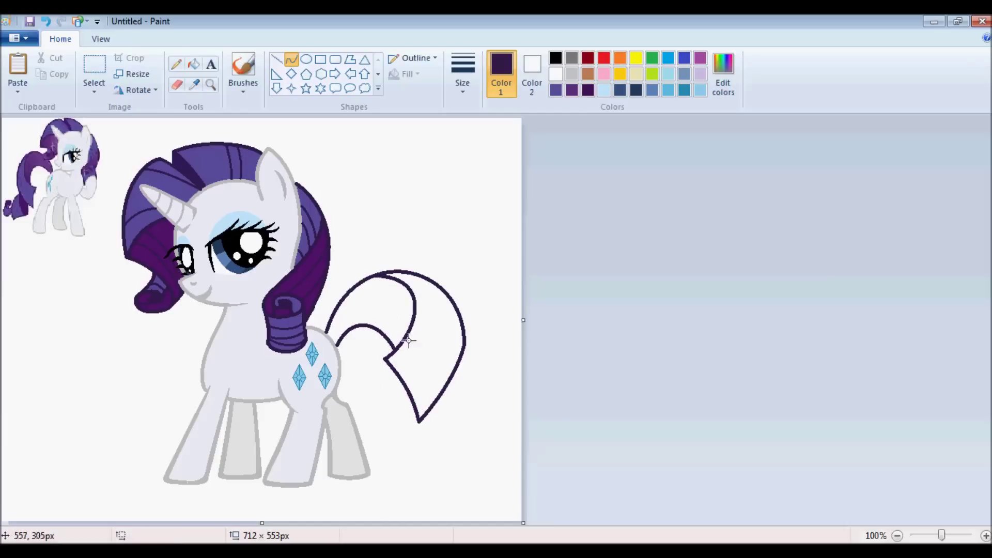
- Draw the tail's lower roll and small end curl in dark purple curves, filling their shadowed inner parts dark purple
left_click_drag(457, 365, 453, 467)
left_click_drag(461, 360, 485, 361)
left_click(193, 63)
left_click(442, 405)
left_click(291, 59)
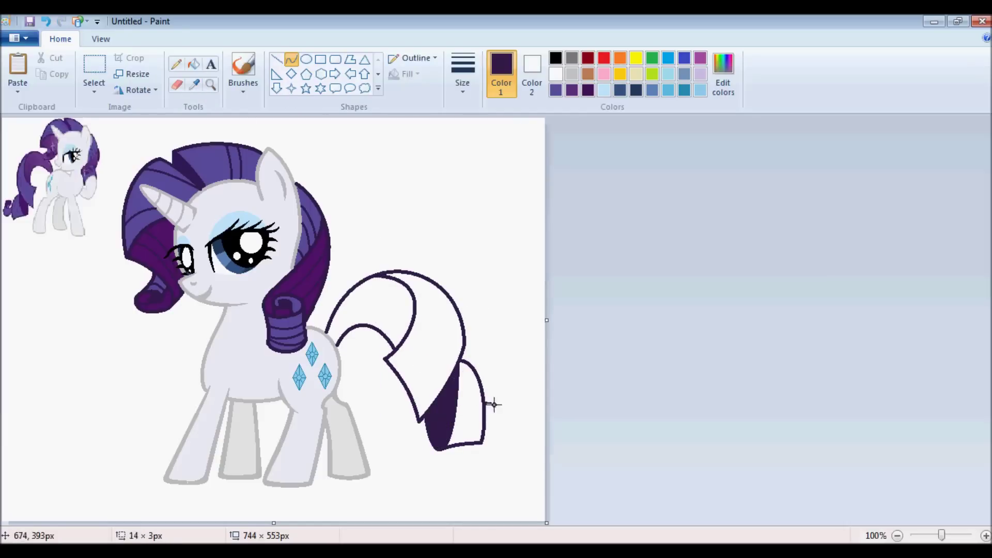
left_click_drag(500, 382, 495, 411)
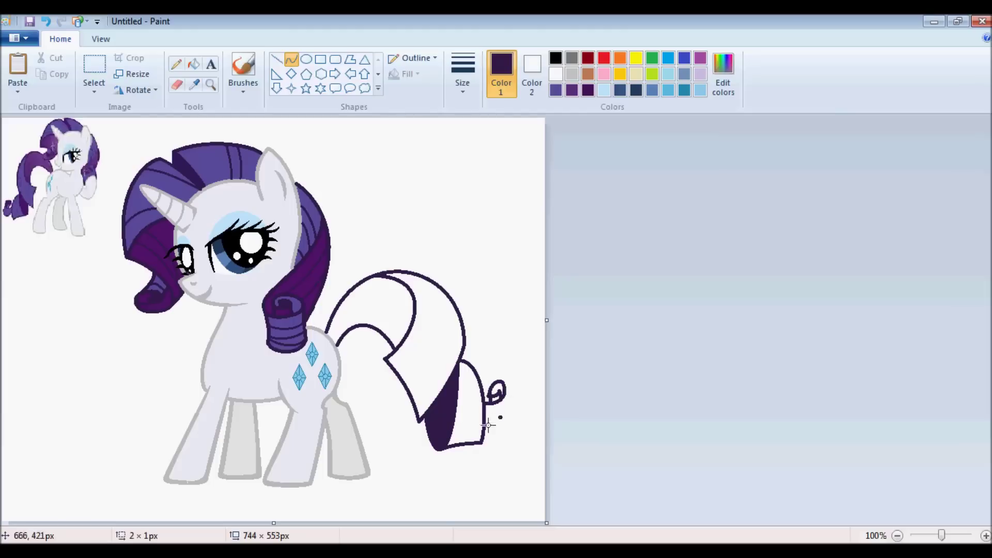
left_click(193, 64)
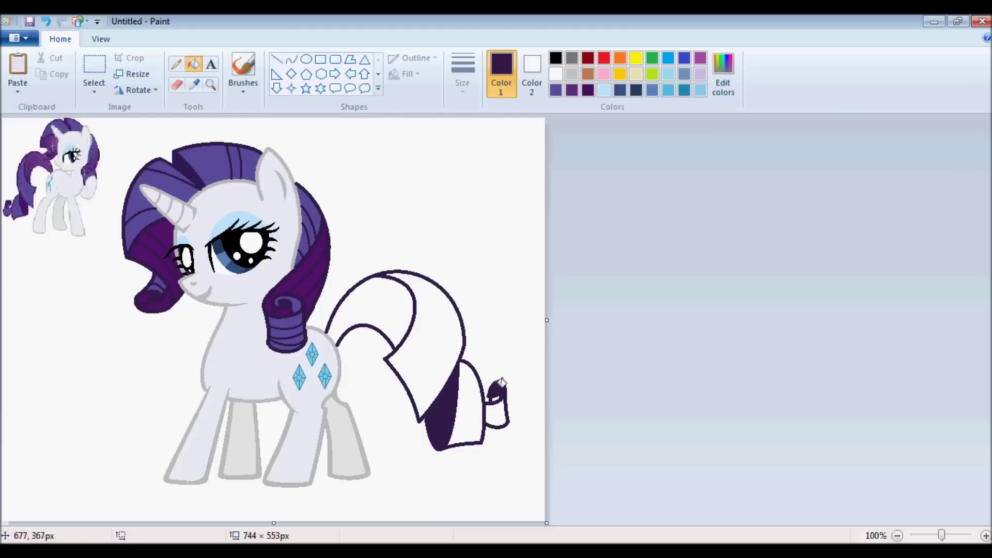
left_click(499, 386)
- Fill the outer tail sections with the mane's blue-violet and the inner lock with the mane's deep purple
left_click(434, 336)
left_click(467, 403)
left_click(372, 305)
left_click(194, 84)
left_click(313, 248)
left_click(372, 310)
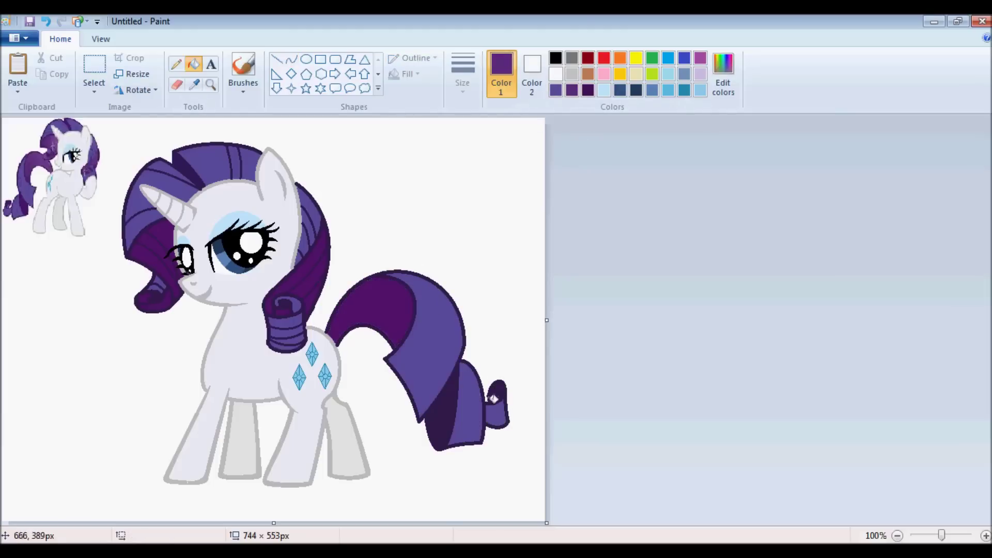
- Draw thinner dark purple strand lines along the tail's inner lock, outer section, lower roll and end curl
left_click(291, 60)
left_click(462, 83)
left_click(460, 136)
left_click_drag(389, 342, 339, 331)
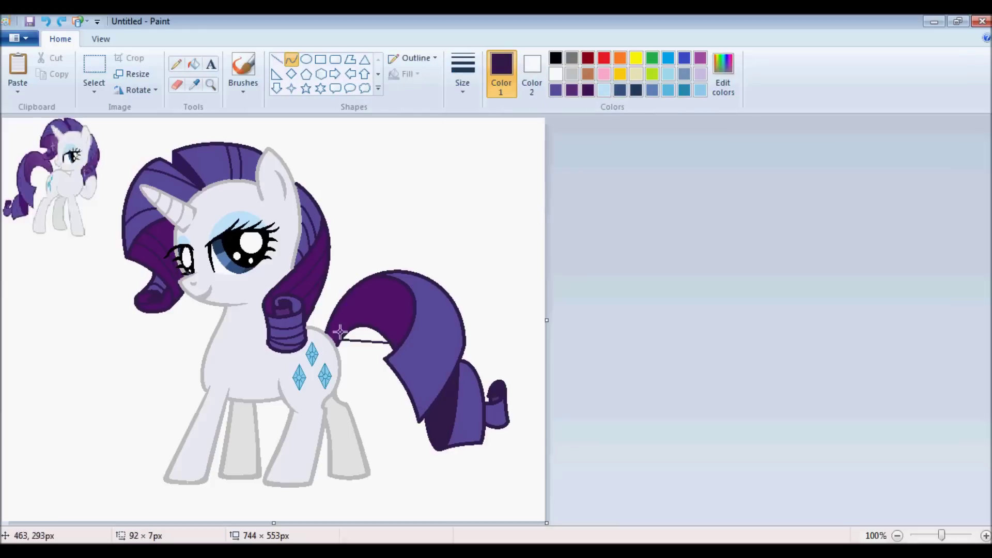
left_click_drag(399, 370, 449, 323)
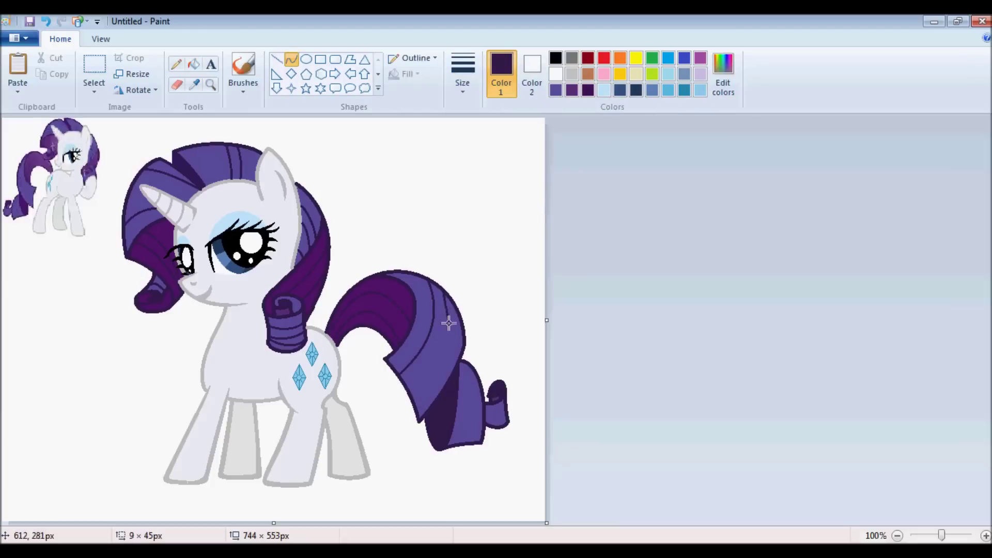
left_click_drag(460, 364, 468, 440)
left_click_drag(473, 393, 480, 400)
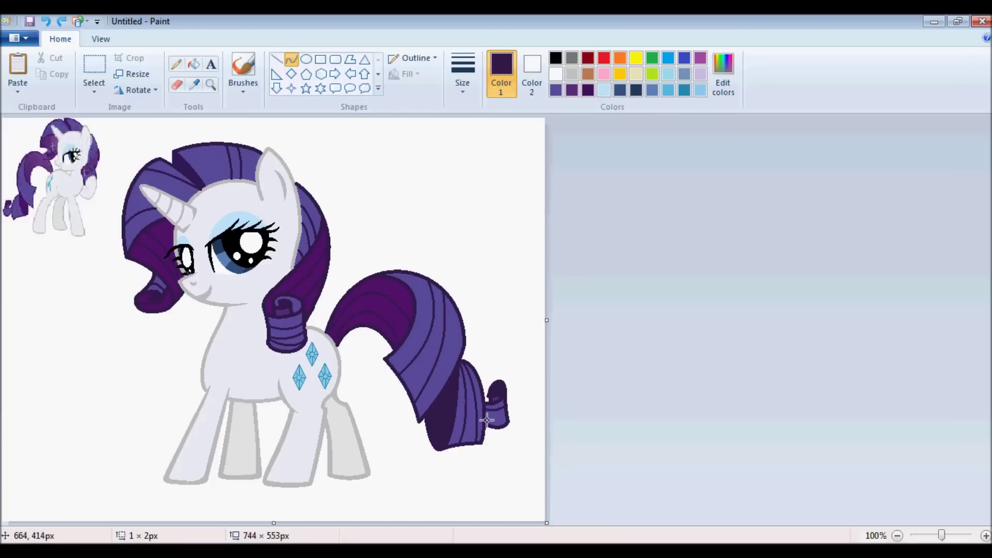
- Delete the small reference picture beside the pony
left_click(661, 91)
left_click(94, 72)
mouse_move(3, 120)
left_mouse_down()
mouse_move(111, 237)
mouse_move(111, 255)
left_mouse_up()
key("Delete")
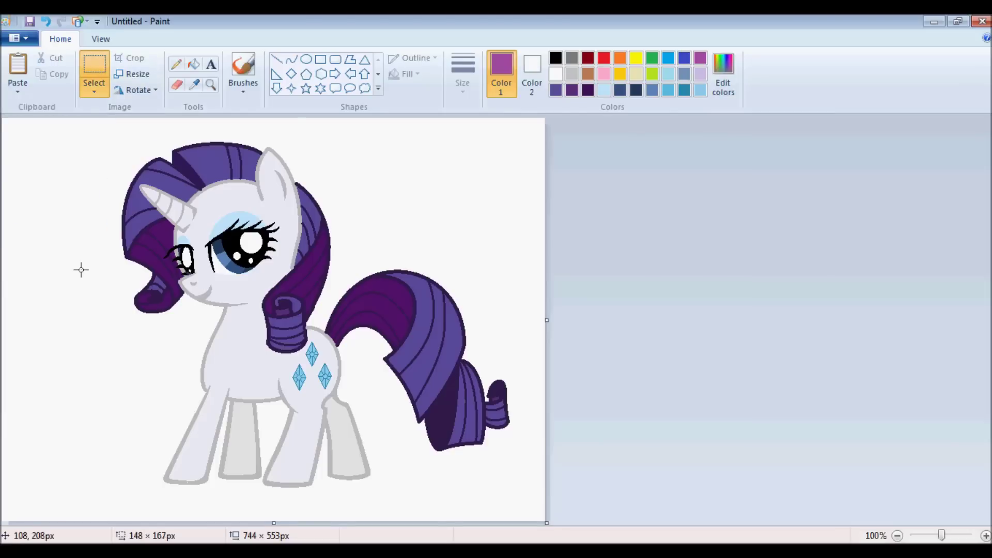
- Define a light blue-grey and shade the horn and the front of the forehead with it using thin contours and fills
left_click(722, 72)
left_click_drag(654, 190, 653, 200)
key("Return")
left_click(463, 78)
left_click(474, 111)
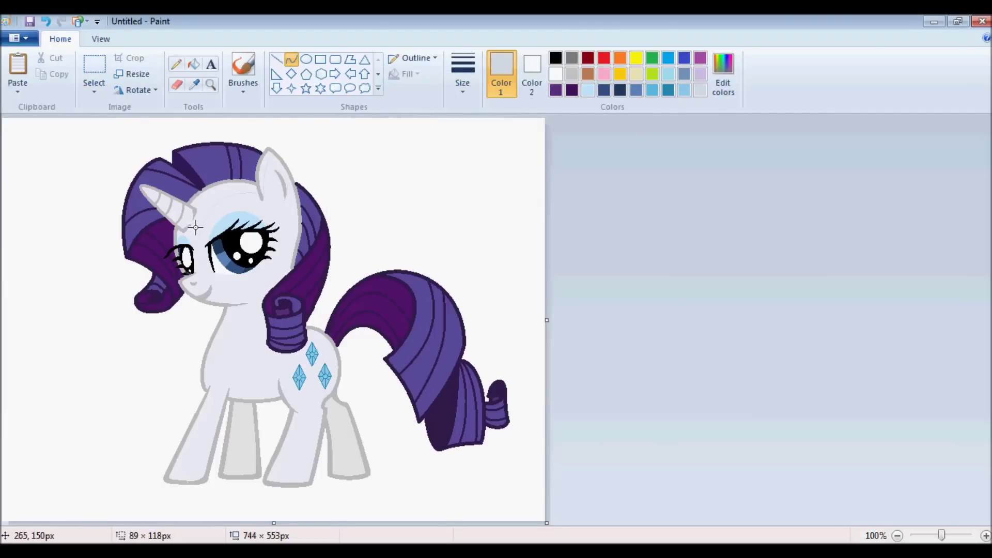
left_click(277, 59)
scroll(382, 240, "up", 2)
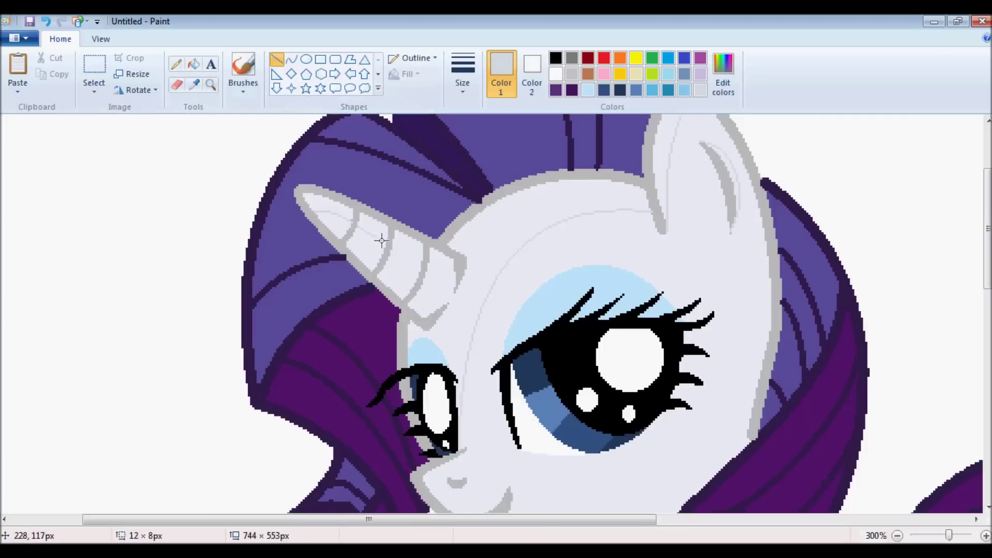
scroll(878, 216, "down", 3)
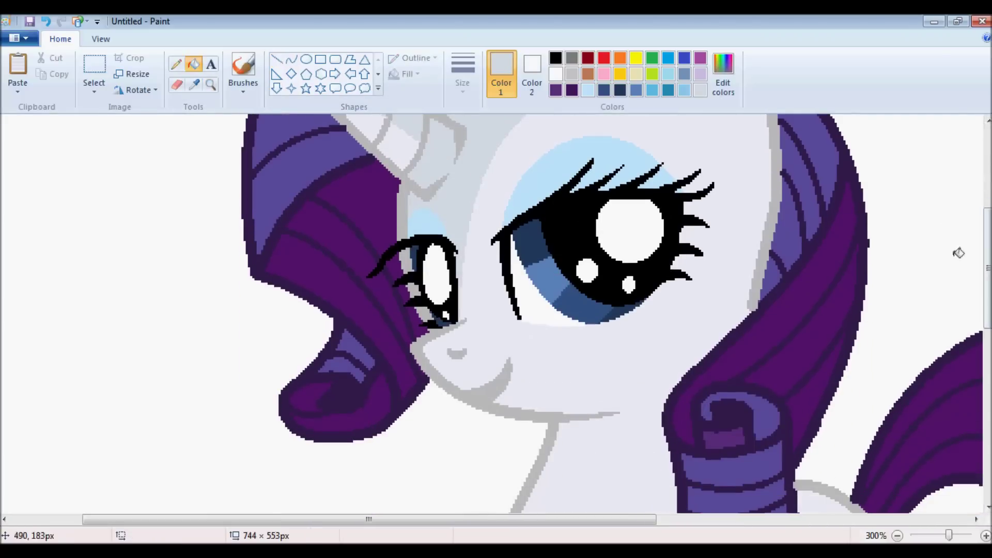
- Shade the underside of the muzzle and jaw and the neck area beside the mane curl in the same blue-grey
left_click(291, 59)
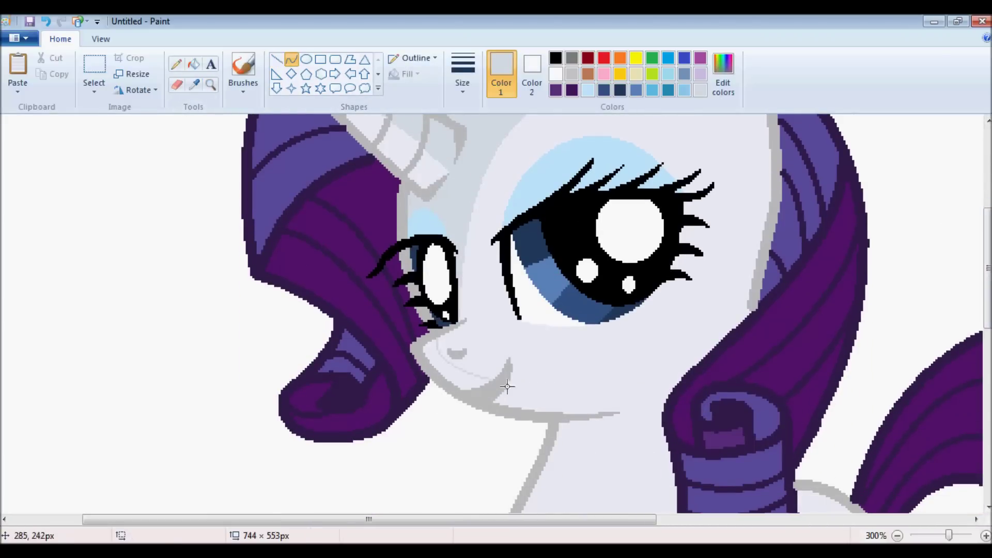
left_click_drag(718, 341, 653, 410)
scroll(653, 410, "down", 4)
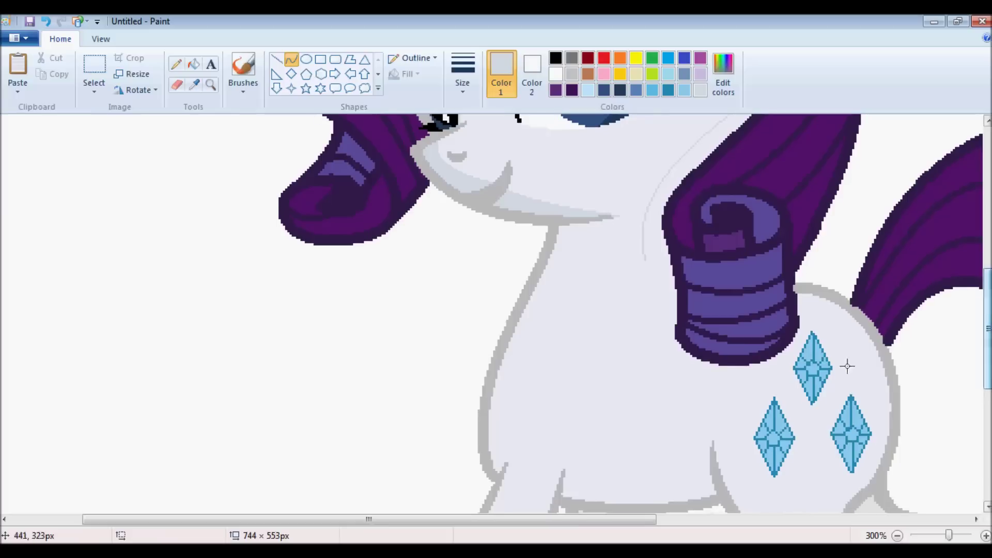
scroll(646, 346, "up", 5)
scroll(646, 345, "down", 6)
scroll(646, 346, "down", 1)
- Outline and fill blue-grey shading down the chest and the fronts of the near front and hind legs
left_click_drag(406, 132, 305, 456)
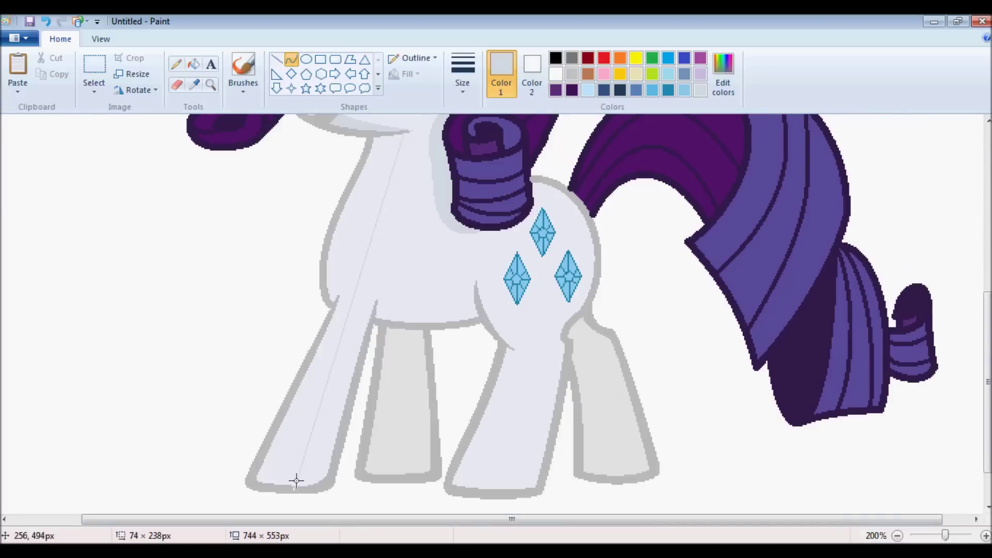
left_click(194, 64)
left_click(343, 313)
left_click(491, 408)
- Soften the shading on the face, neck, chest and front leg with a body-coloured brush, undoing the last stroke
scroll(553, 376, "up", 5)
left_click(242, 72)
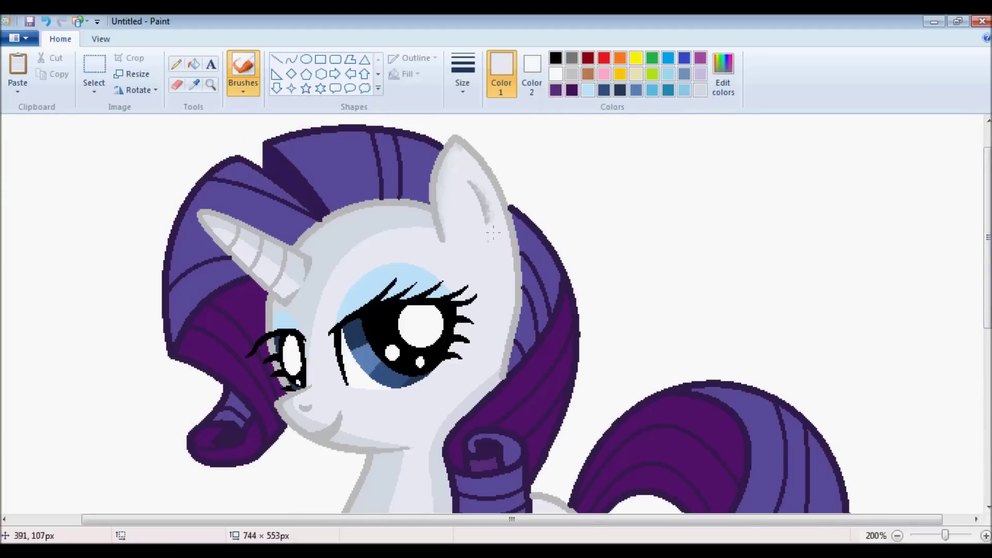
left_click_drag(348, 247, 309, 295)
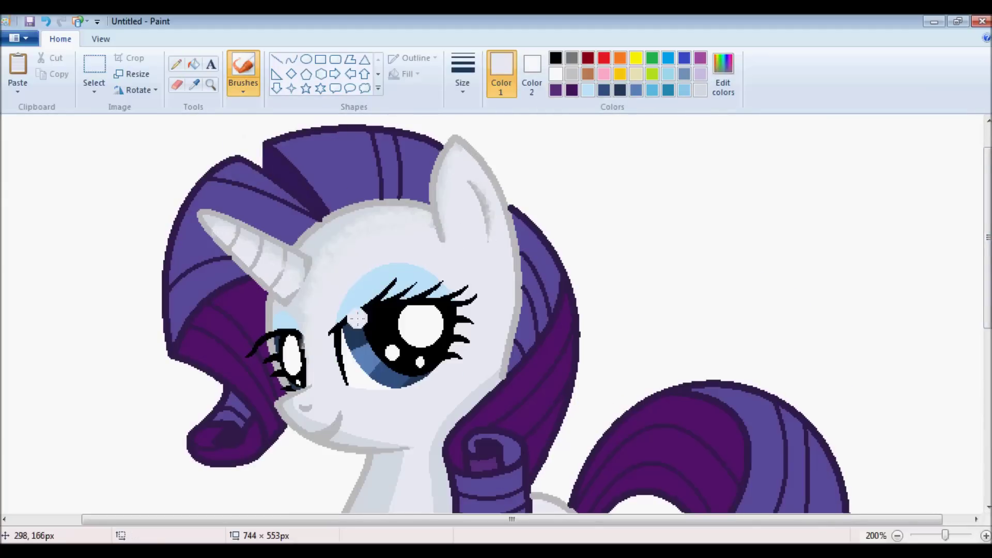
scroll(458, 222, "down", 3)
mouse_move(457, 222)
left_mouse_down()
mouse_move(432, 354)
mouse_move(339, 310)
mouse_move(395, 283)
mouse_move(331, 465)
left_mouse_up()
scroll(330, 465, "down", 3)
mouse_move(310, 331)
left_mouse_down()
mouse_move(299, 389)
mouse_move(320, 434)
left_mouse_up()
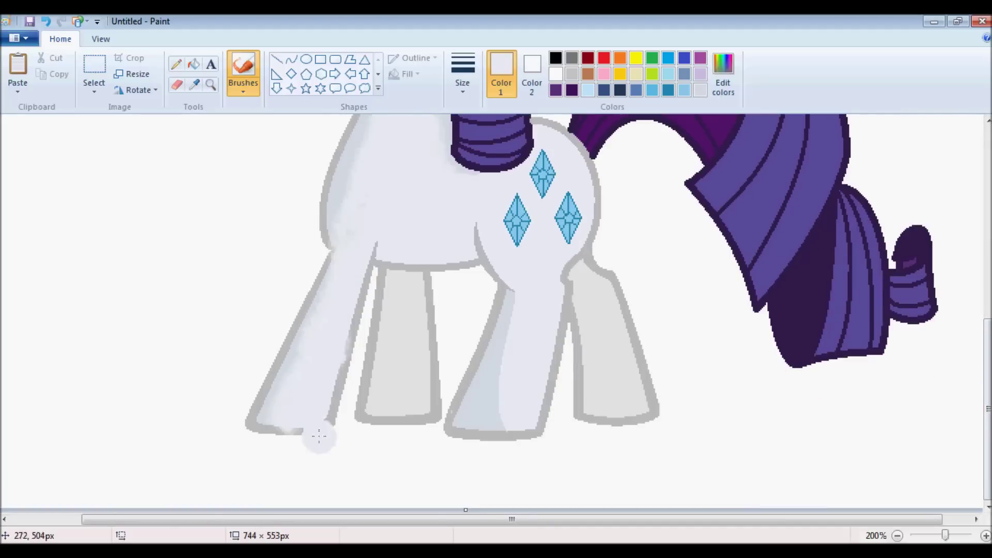
left_click_drag(503, 294, 491, 427)
key("ctrl+z")
- Define a very dark purple from the tail colour and airbrush shading over the tail's inner lock
scroll(492, 427, "up", 4)
left_click(194, 84)
left_click(749, 253)
left_click(723, 72)
left_click_drag(652, 289, 652, 305)
key("Return")
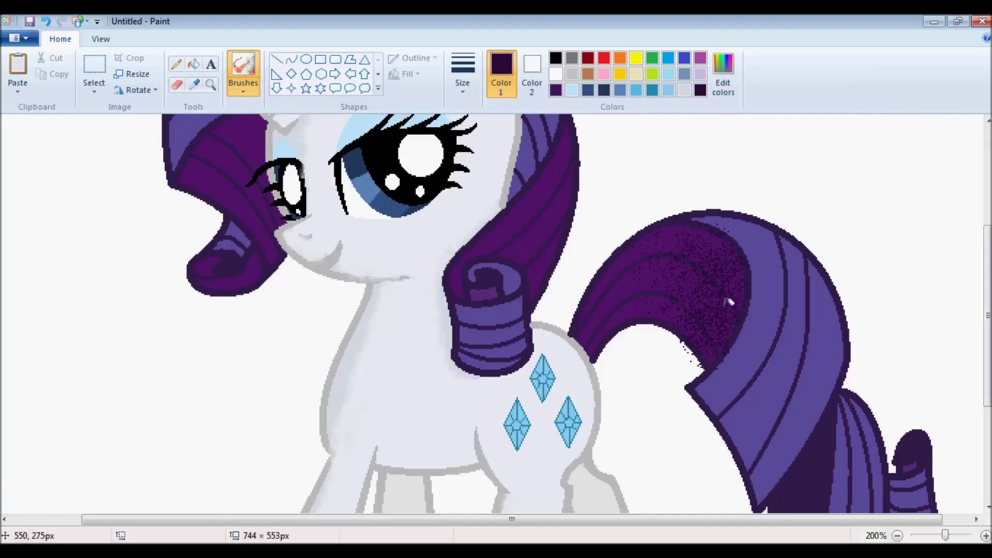
scroll(618, 279, "down", 2)
- Airbrush dark purple shading over the front mane lock and its curl, cleaning stray specks near the horn with the Pencil
scroll(617, 279, "up", 5)
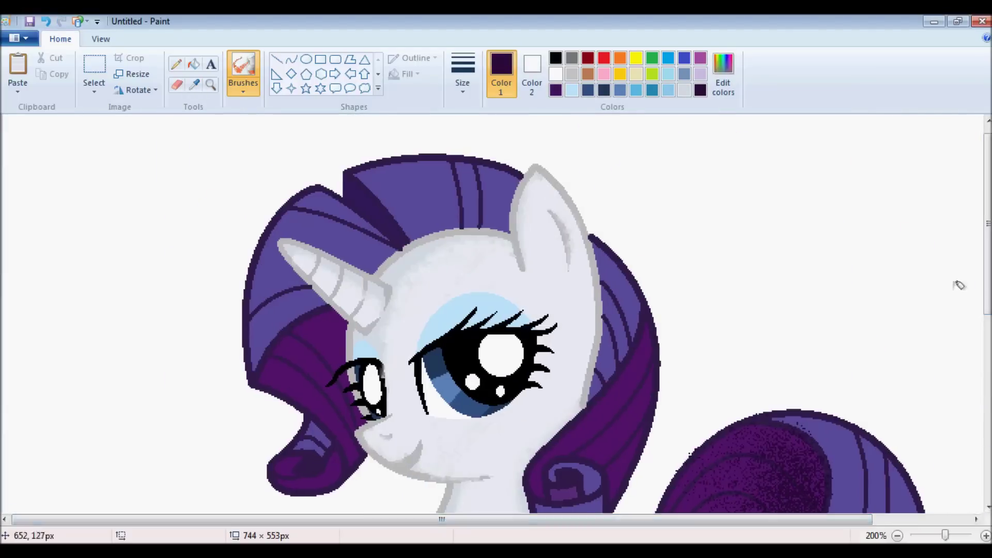
scroll(618, 279, "down", 1)
scroll(618, 279, "left", 2)
left_click_drag(336, 176, 295, 217)
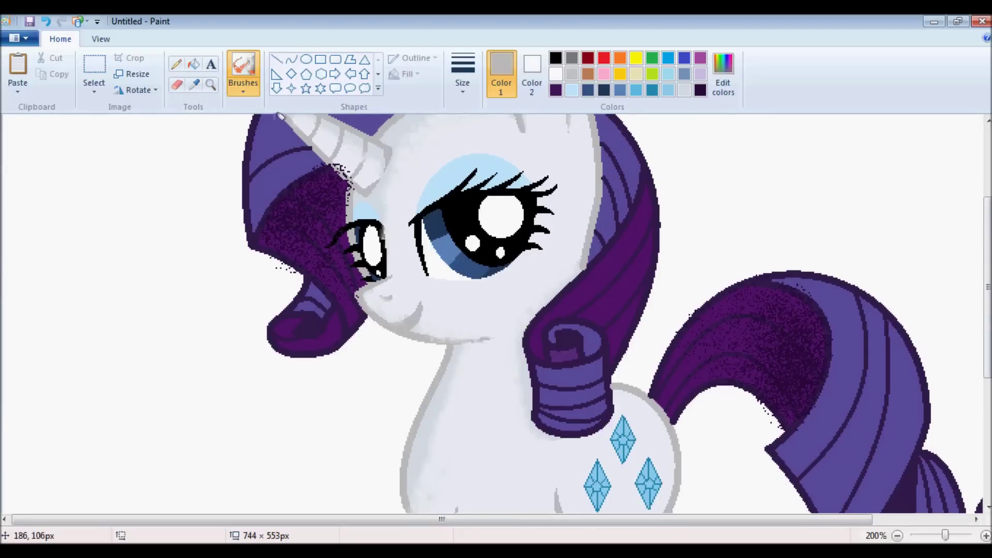
left_click(176, 64)
key("ctrl+z")
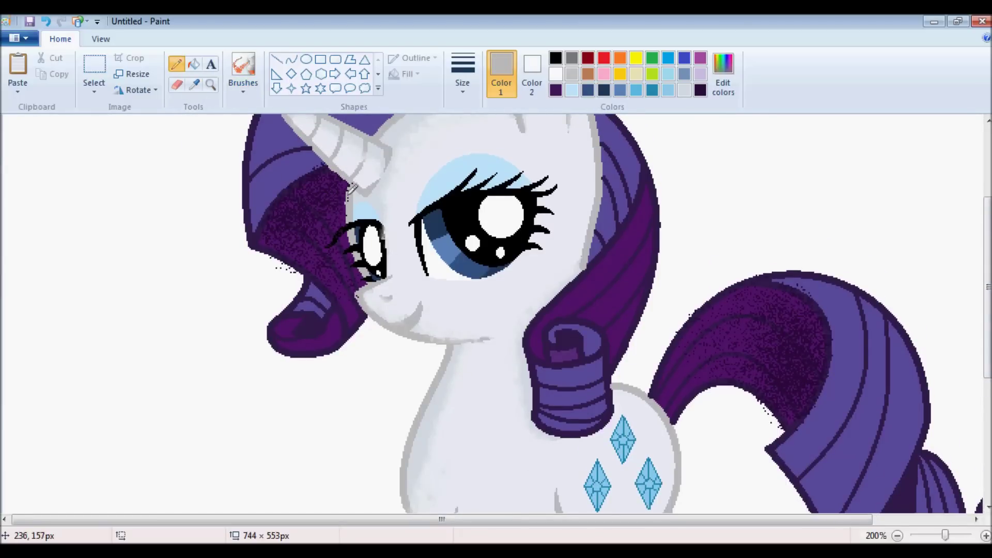
left_click(243, 67)
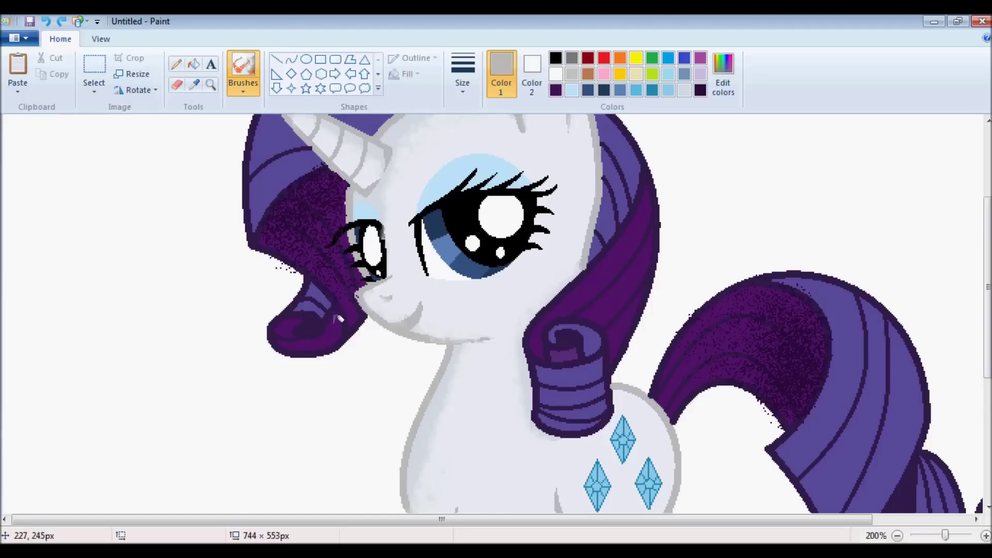
left_click(338, 319)
- Crop the picture closely around the whole pony
scroll(375, 321, "down", 3, "ctrl")
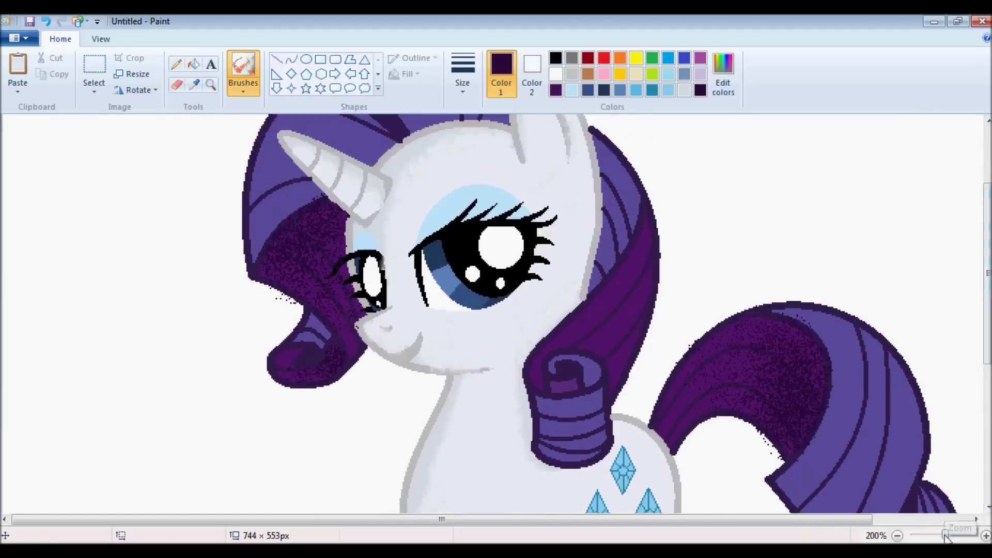
left_click(94, 64)
left_click_drag(77, 124, 641, 505)
left_click(129, 58)
- Define a pale pink (red 255, green 213, blue 244) and fill the background with it
left_click(193, 64)
left_click(723, 72)
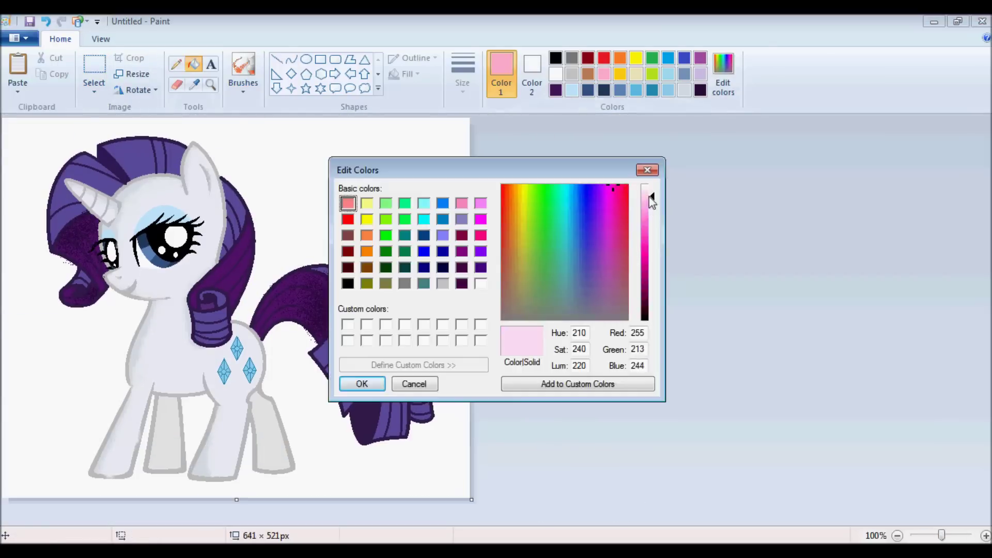
left_click(361, 383)
left_click(361, 155)
left_click(176, 64)
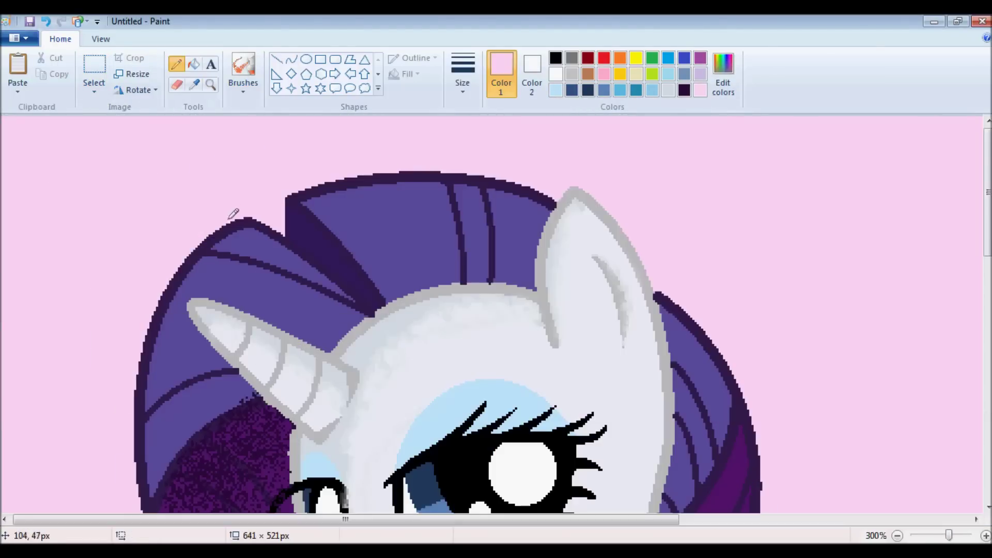
- Scatter white four-point stars of varying sizes over the background, mane and tail
left_click(291, 88)
left_click(555, 74)
left_click_drag(113, 316, 123, 341)
left_click_drag(297, 367, 309, 407)
left_click_drag(50, 384, 64, 417)
left_click_drag(45, 195, 55, 215)
left_click_drag(139, 150, 152, 169)
left_click_drag(191, 405, 202, 433)
left_click_drag(363, 416, 375, 439)
left_click_drag(410, 455, 425, 486)
left_click_drag(5, 268, 15, 293)
- Write the title "Rarity" freehand in thick purple above the tail, with a curled flourish beneath it
left_click(700, 58)
left_click(176, 64)
mouse_move(308, 188)
left_mouse_down()
mouse_move(291, 138)
mouse_move(321, 188)
mouse_move(356, 131)
mouse_move(427, 149)
mouse_move(430, 180)
left_mouse_up()
left_click_drag(451, 143, 468, 177)
mouse_move(288, 188)
left_mouse_down()
mouse_move(362, 204)
mouse_move(352, 220)
left_mouse_up()
- Add more white four-point stars to the background between the title and the tail
left_click(291, 88)
left_click(556, 73)
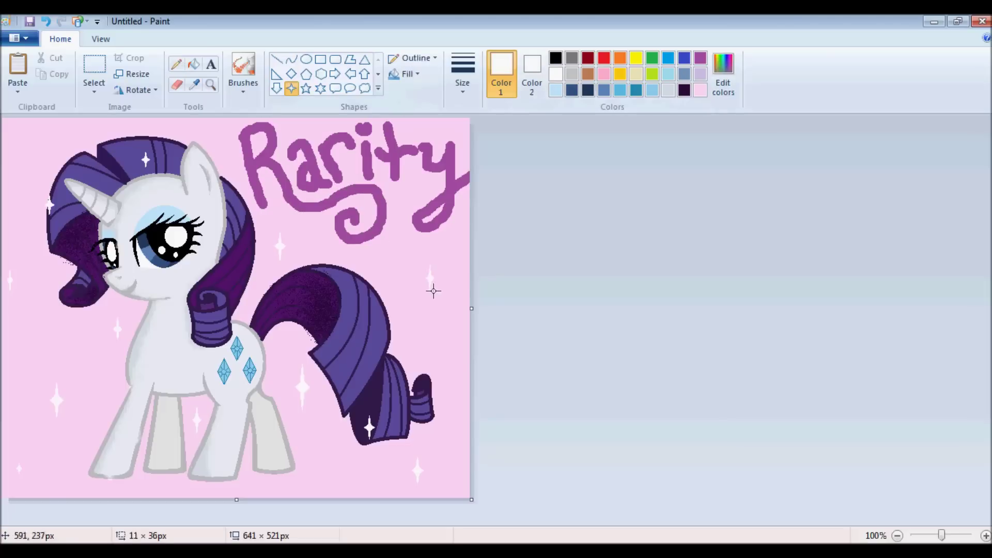